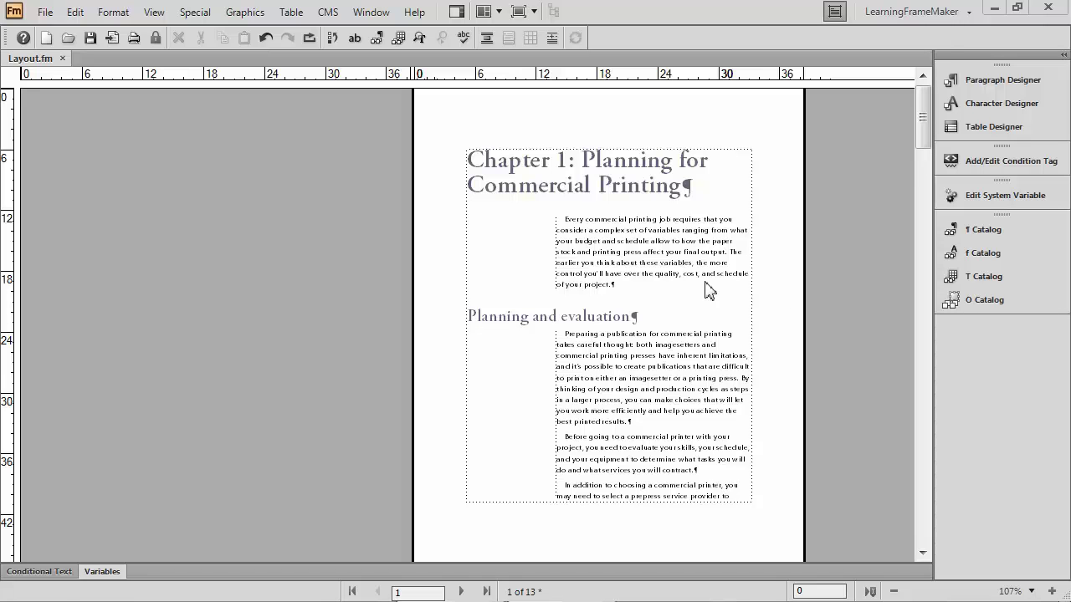
Scroll through the chapter's body pages, then display Layout.fm's Left and Right master pages
{"action": "left_click", "coordinate": [707, 289]}
{"action": "scroll", "coordinate": [708, 289], "scroll_direction": "down", "scroll_amount": 1}
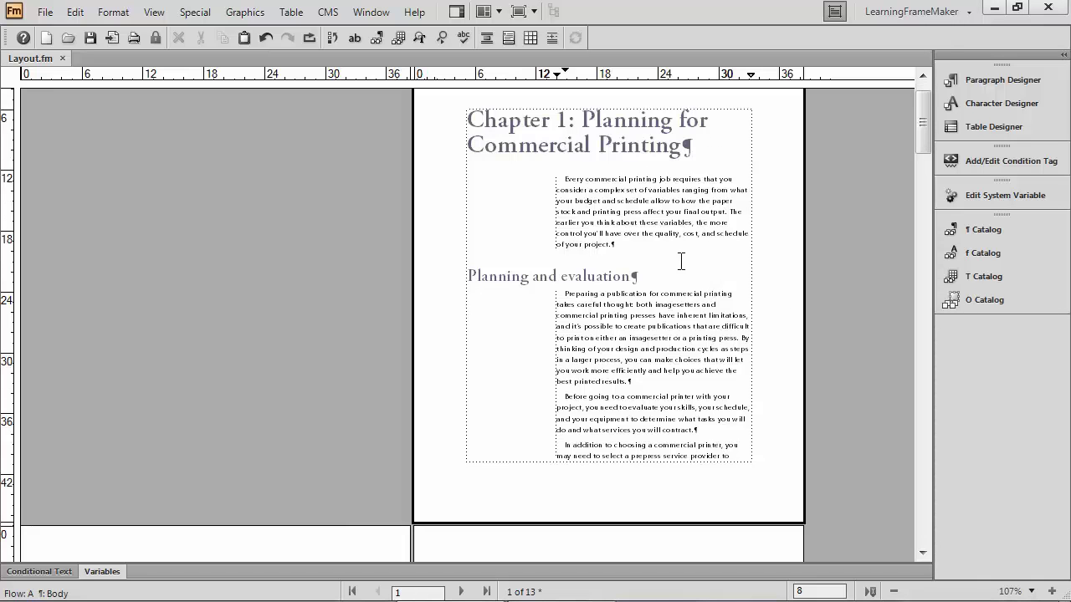
{"action": "scroll", "coordinate": [676, 251], "scroll_direction": "down", "scroll_amount": 6}
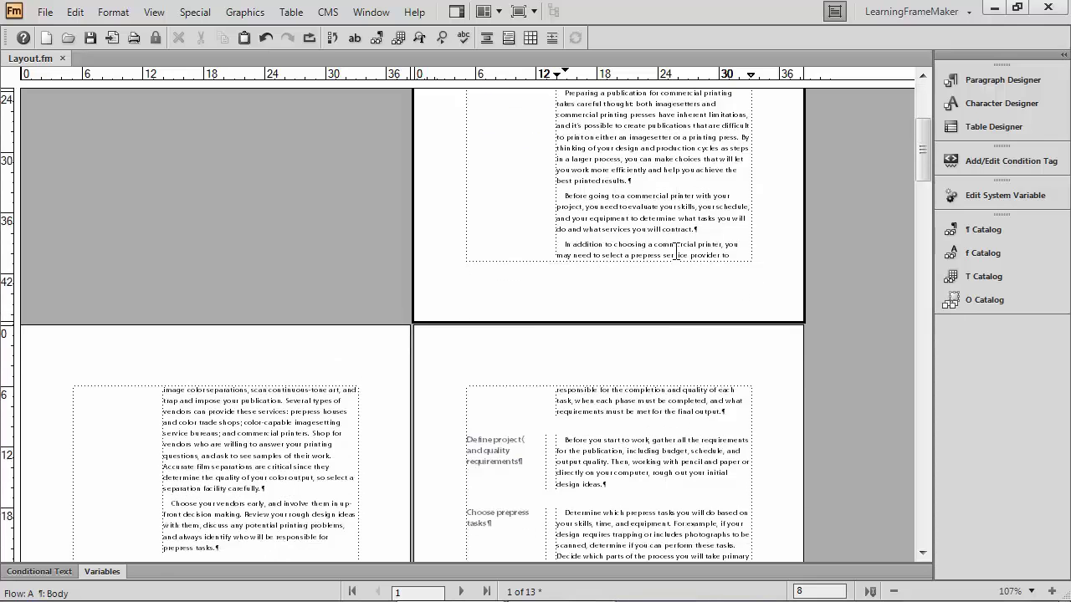
{"action": "scroll", "coordinate": [676, 252], "scroll_direction": "down", "scroll_amount": 7}
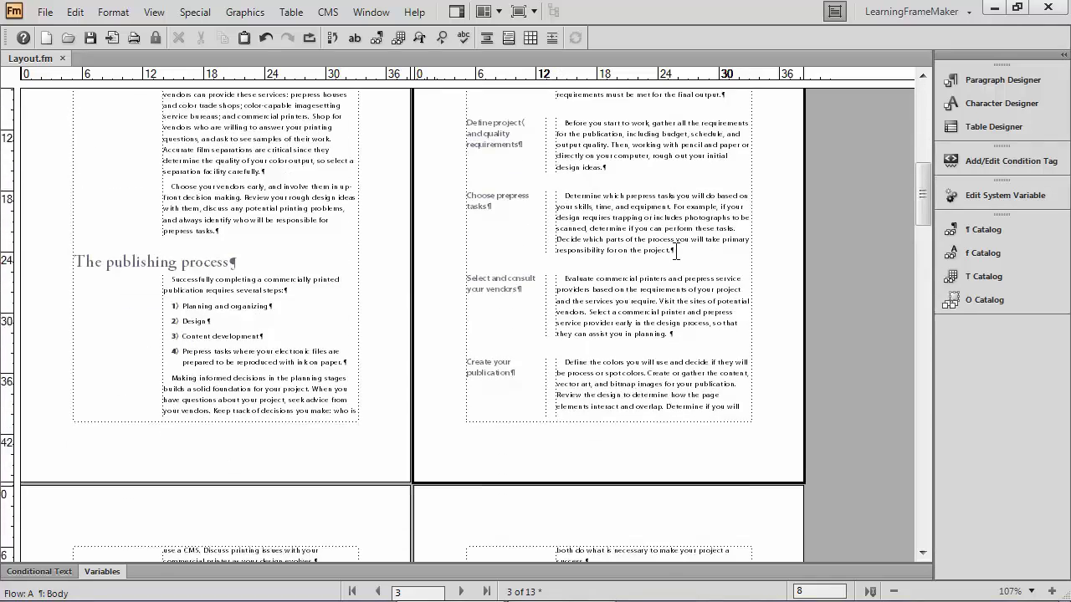
{"action": "scroll", "coordinate": [676, 252], "scroll_direction": "down", "scroll_amount": 2}
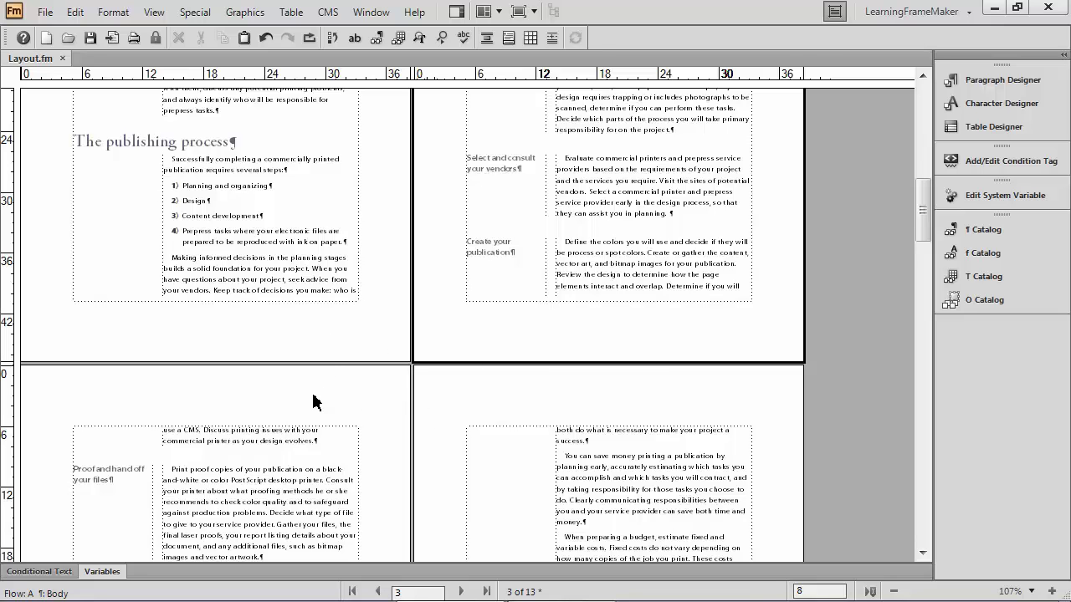
{"action": "scroll", "coordinate": [588, 409], "scroll_direction": "up", "scroll_amount": 15}
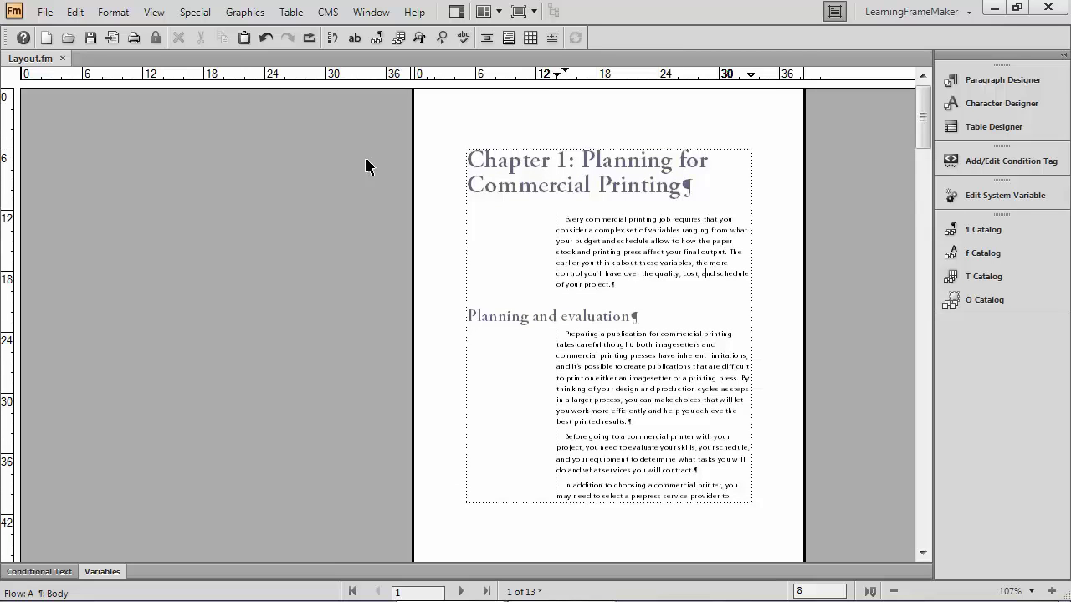
{"action": "left_click", "coordinate": [154, 13]}
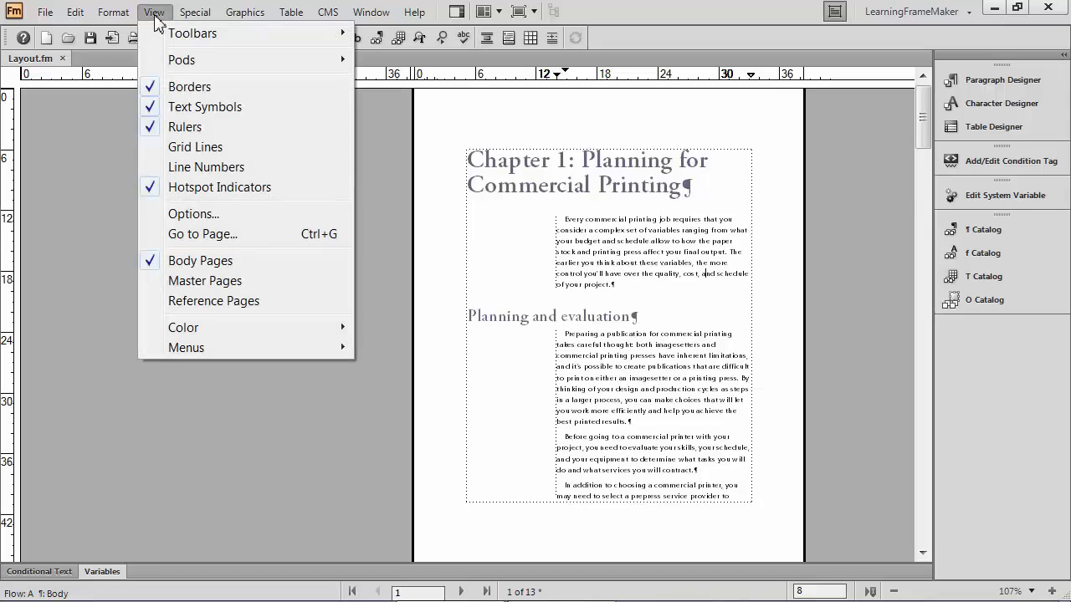
{"action": "left_click", "coordinate": [208, 283]}
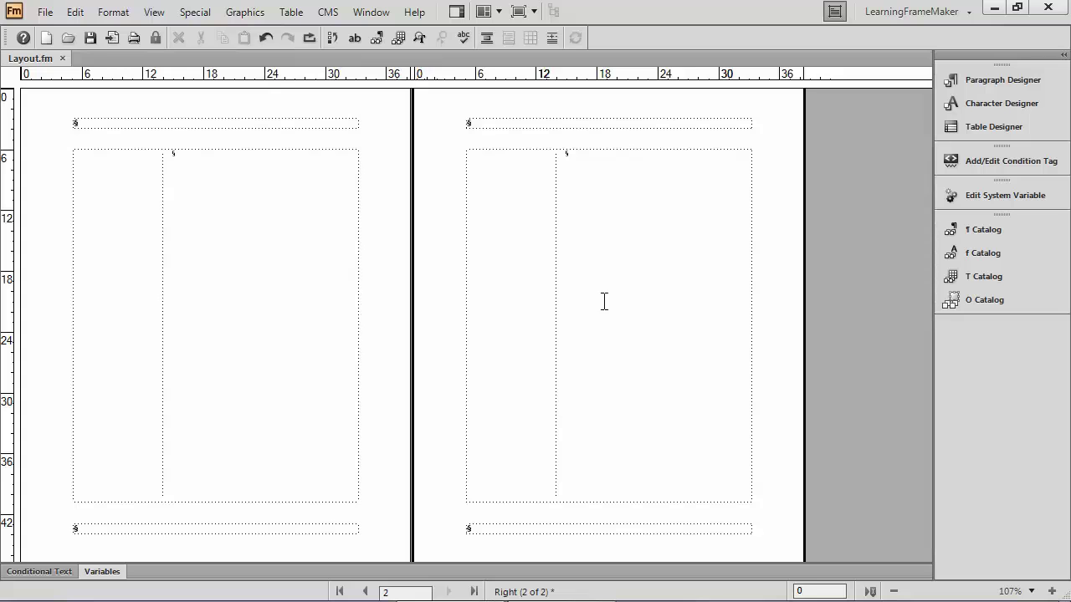
Insert a page number variable at the right tab stop of the Right master page header
{"action": "left_click", "coordinate": [493, 124]}
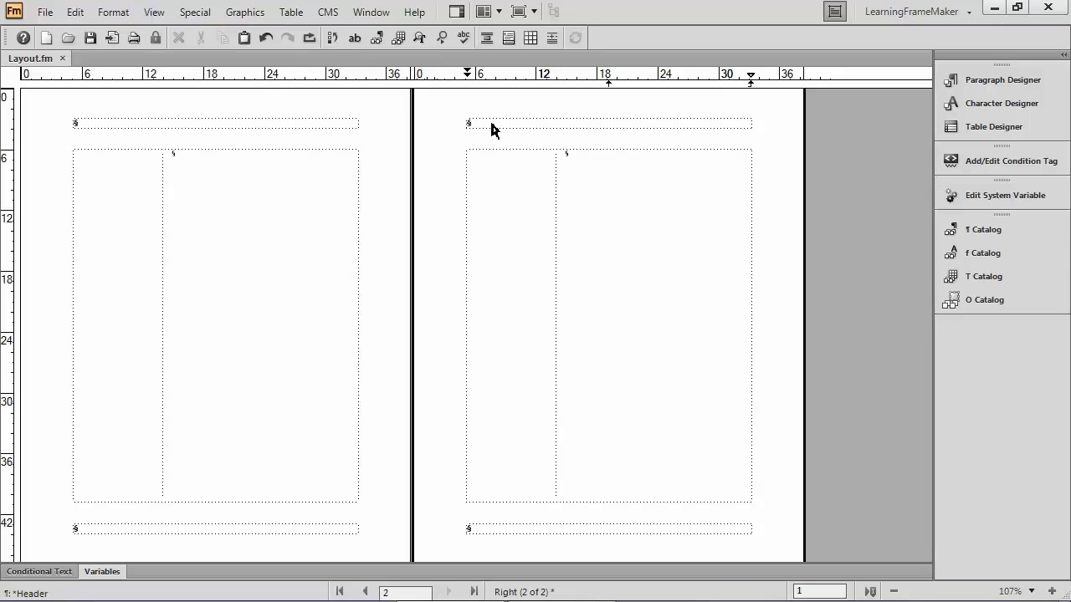
{"action": "key", "text": "Tab"}
{"action": "key", "text": "Tab"}
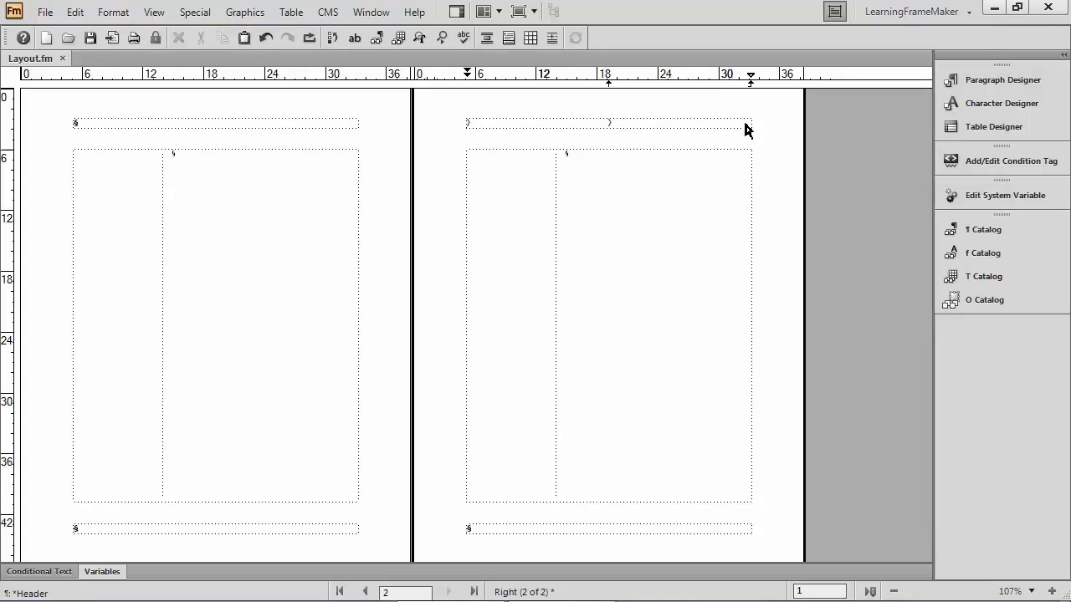
{"action": "type", "text": "1"}
{"action": "left_click", "coordinate": [114, 12]}
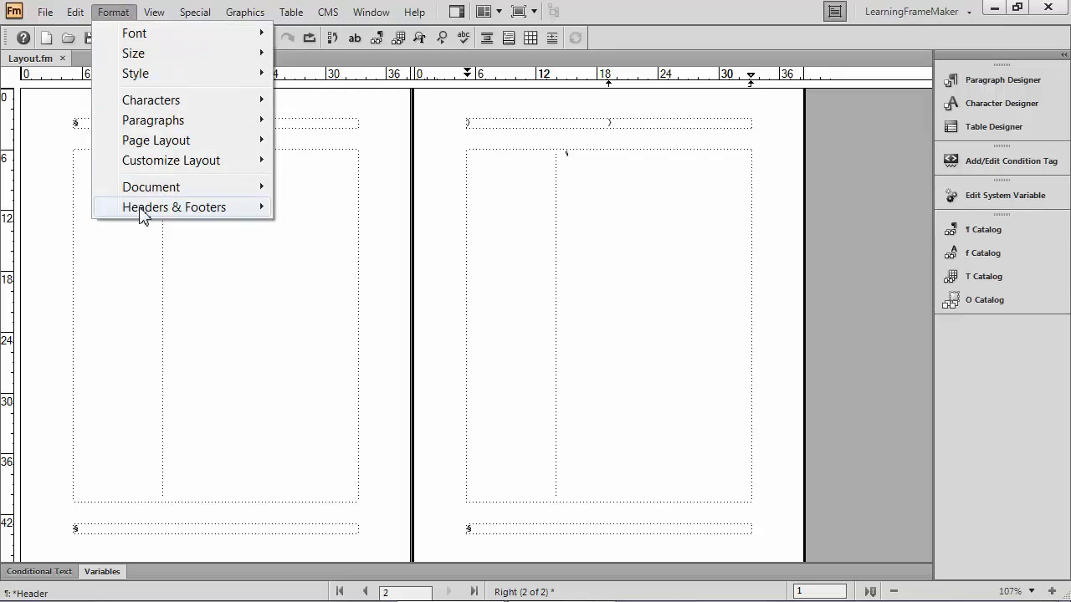
{"action": "mouse_move", "coordinate": [143, 212]}
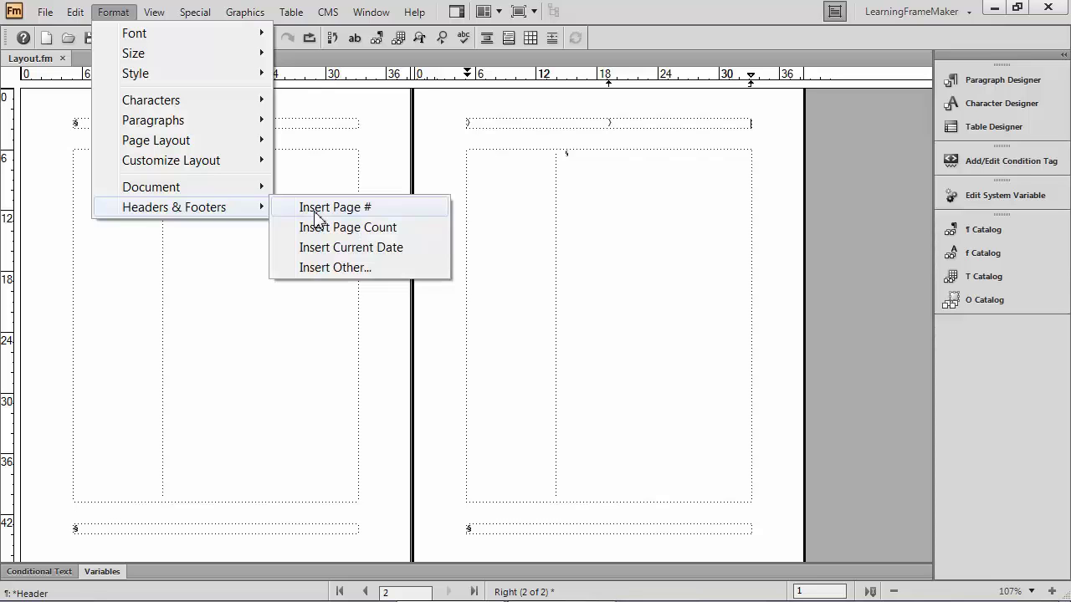
{"action": "left_click", "coordinate": [315, 209]}
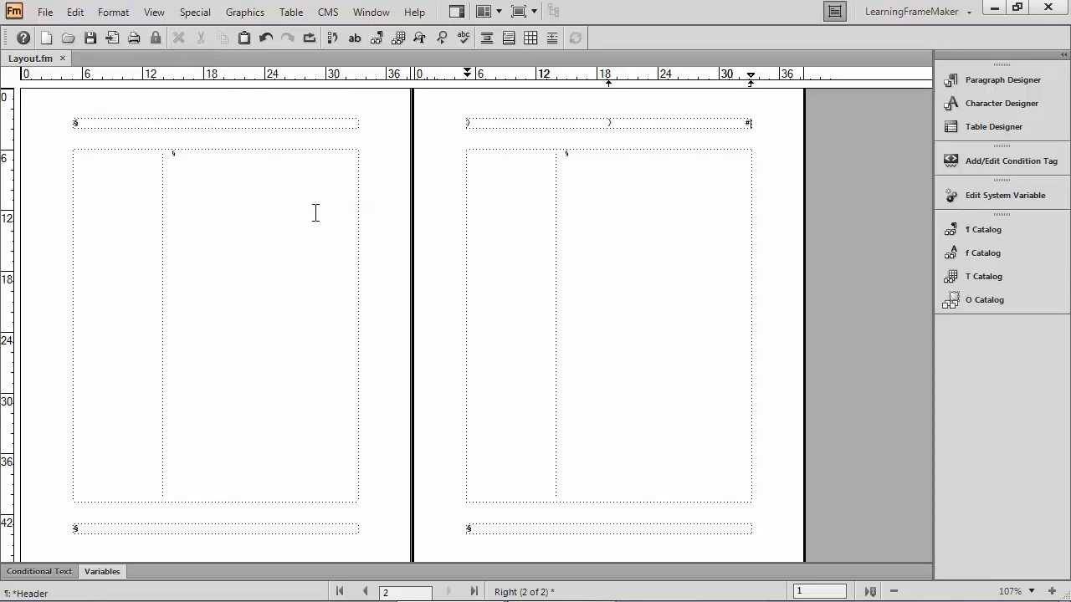
Zoom to 400% to inspect the header's page number, then return to whole-page view
{"action": "left_click", "coordinate": [1031, 591]}
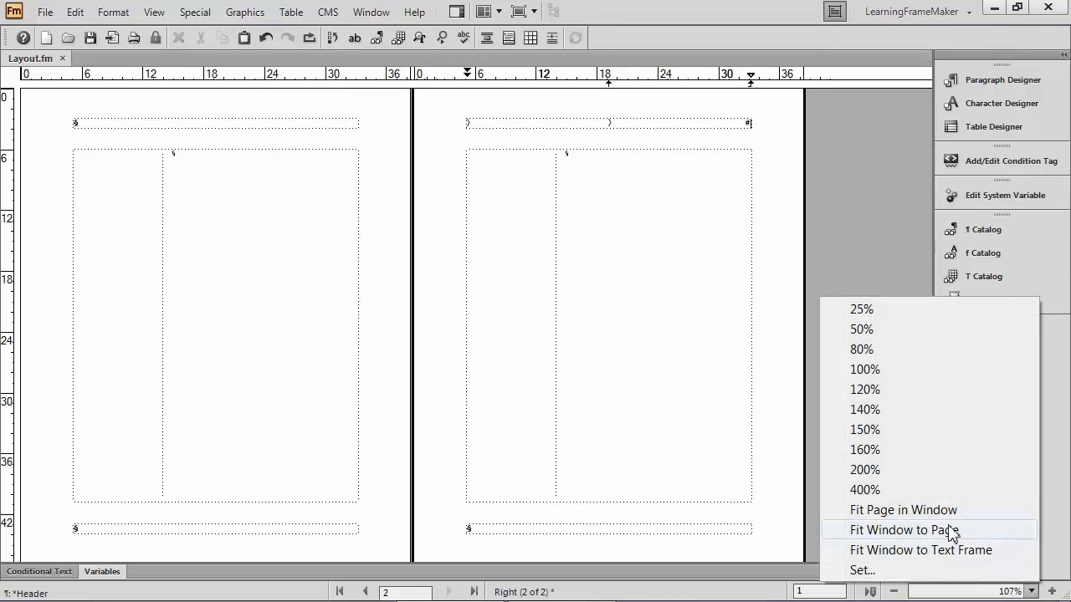
{"action": "left_click", "coordinate": [915, 492]}
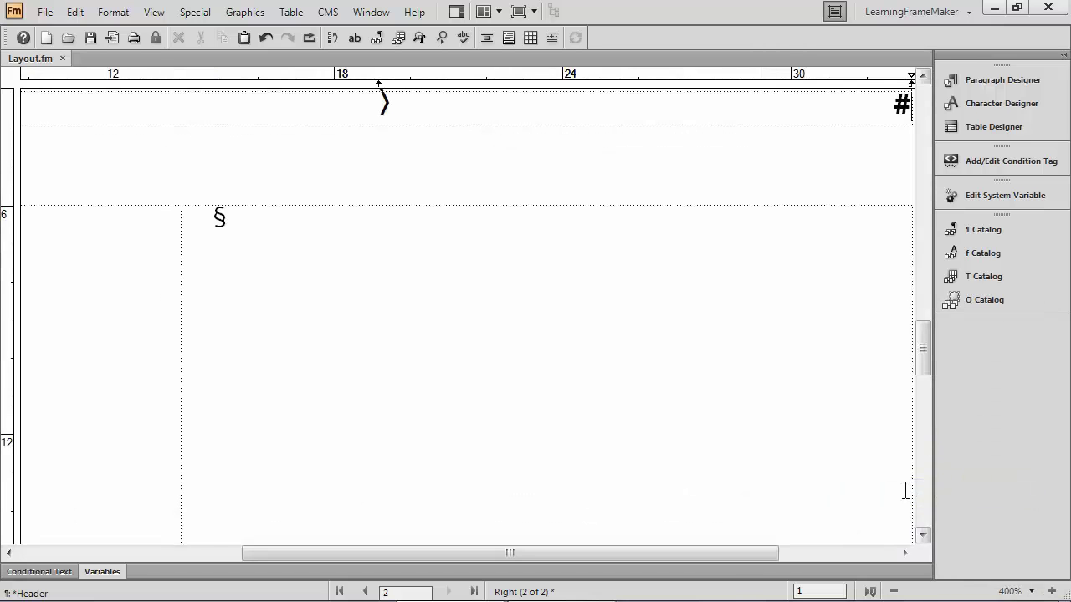
{"action": "left_click_drag", "start_coordinate": [724, 553], "coordinate": [763, 554]}
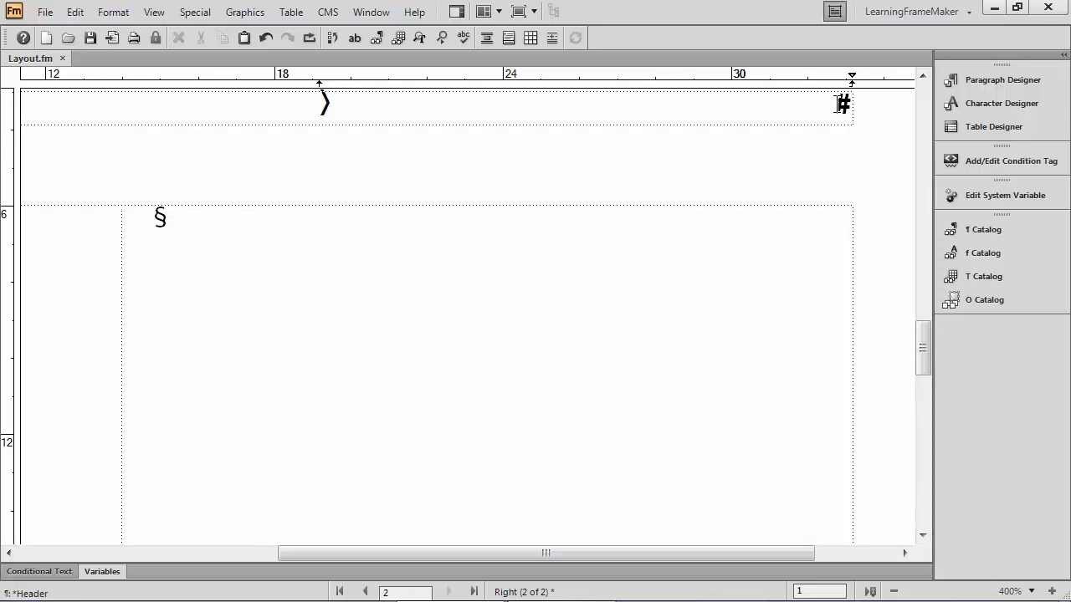
{"action": "key", "text": "ctrl+alt+p"}
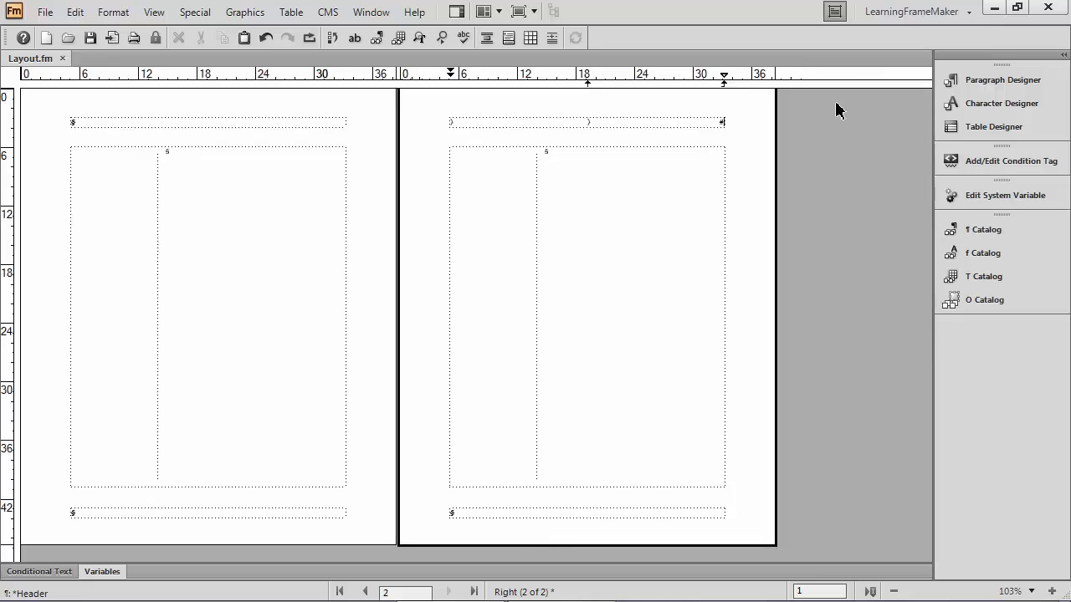
Insert a page number variable into the Left master page header
{"action": "left_click", "coordinate": [96, 124]}
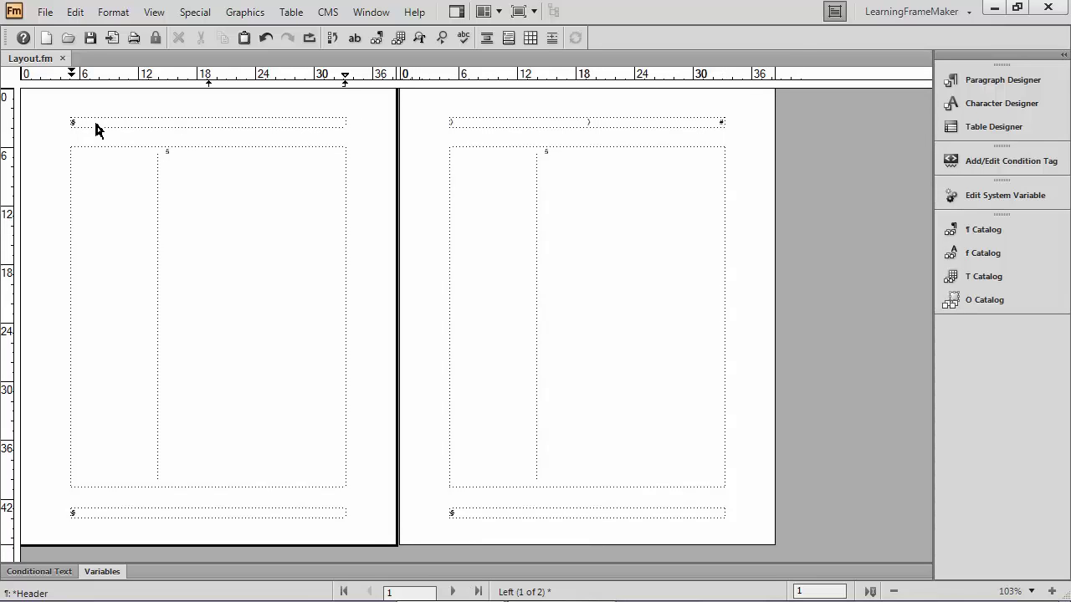
{"action": "left_click", "coordinate": [112, 12]}
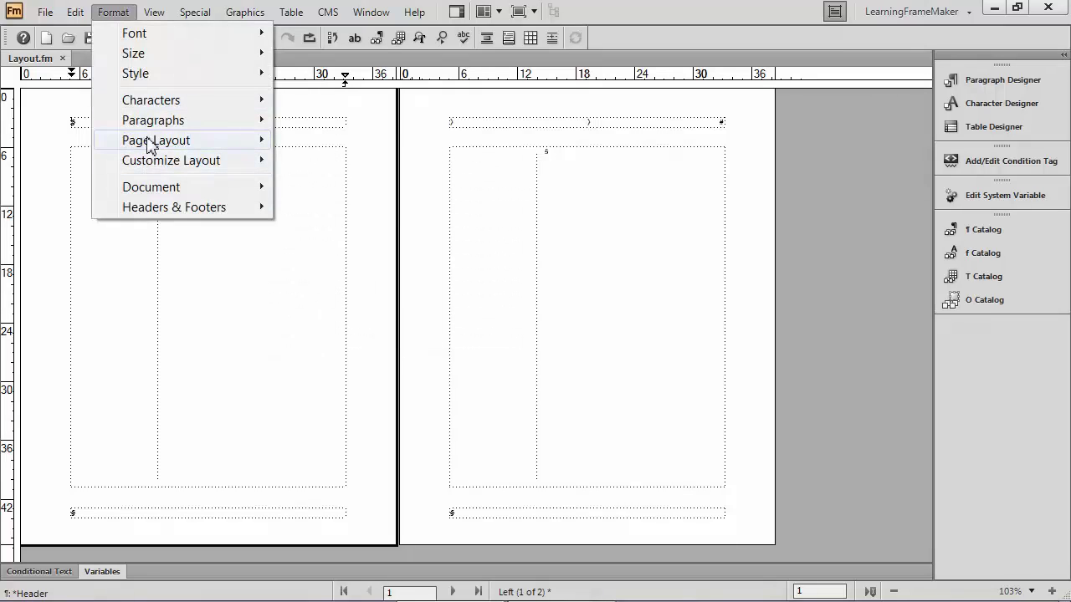
{"action": "mouse_move", "coordinate": [149, 144]}
{"action": "mouse_move", "coordinate": [149, 193]}
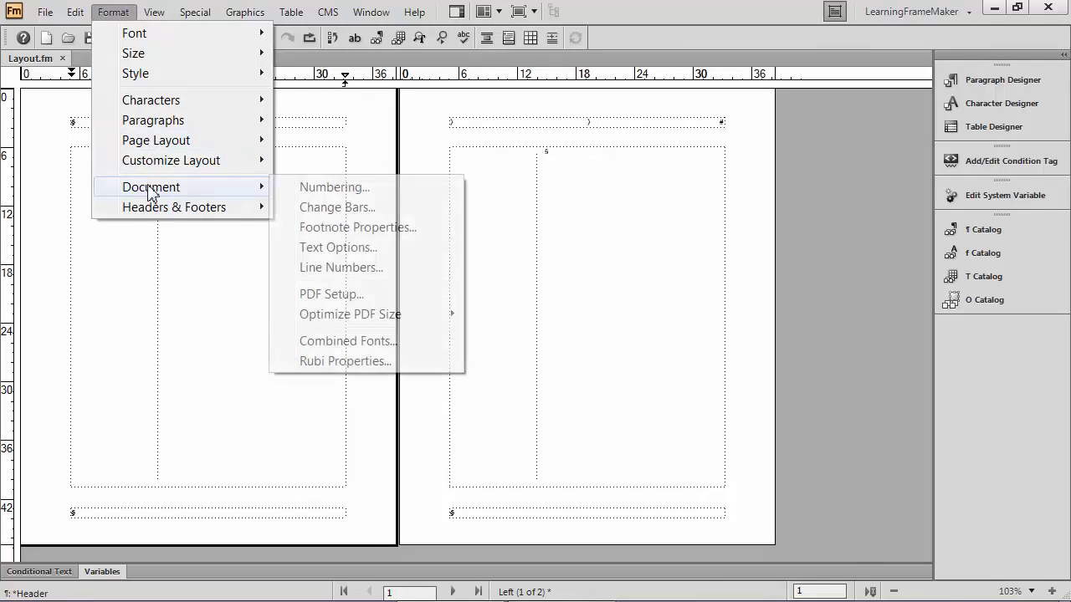
{"action": "mouse_move", "coordinate": [194, 208]}
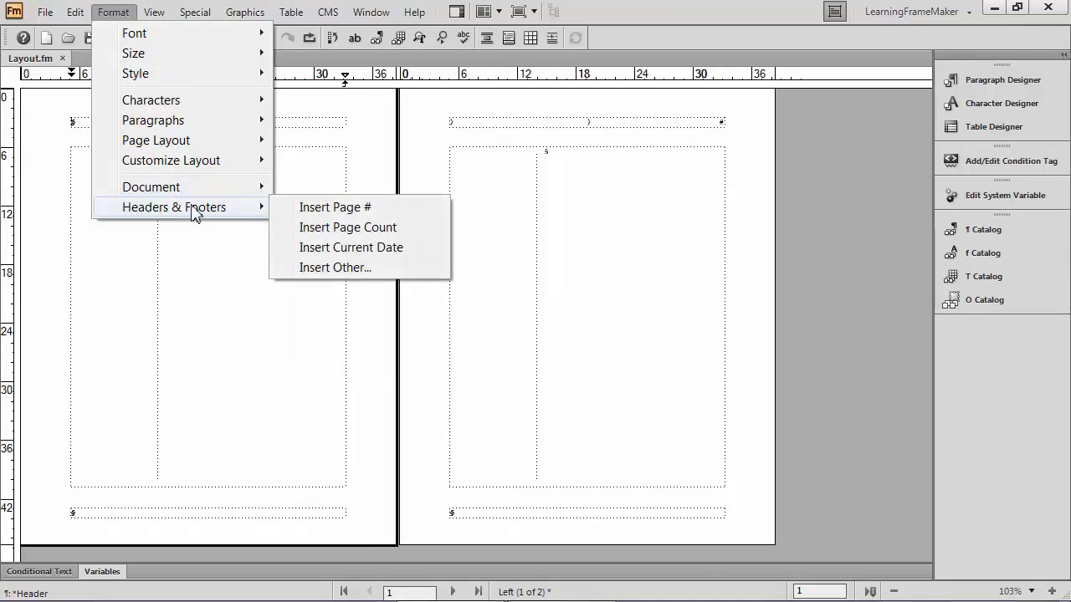
{"action": "left_click", "coordinate": [301, 208]}
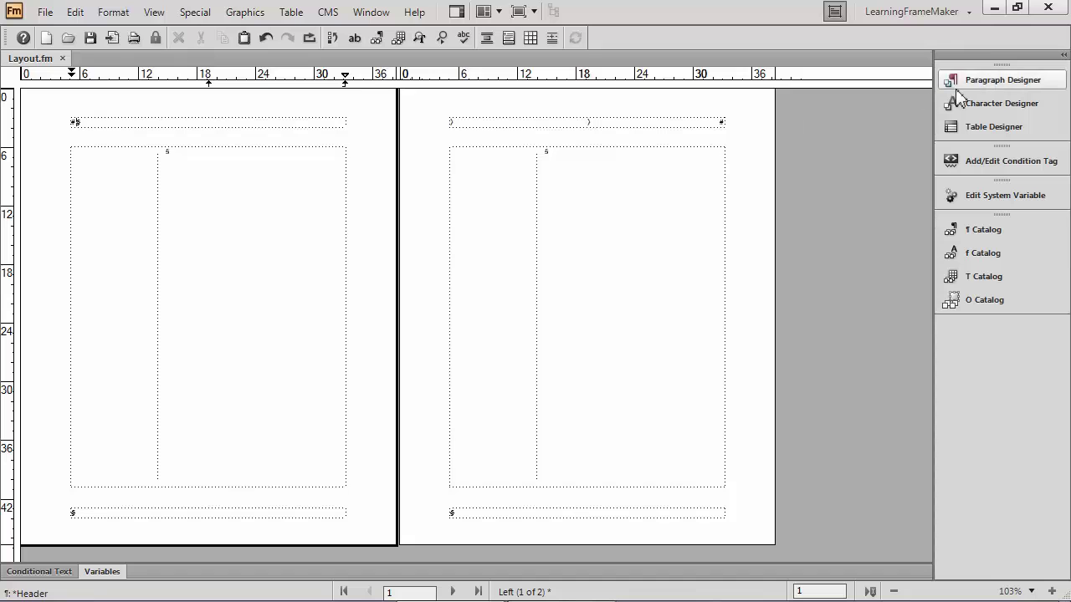
Set the Header paragraph format to 12 pt in EmphasisColor and update all Header paragraphs
{"action": "left_click", "coordinate": [975, 80]}
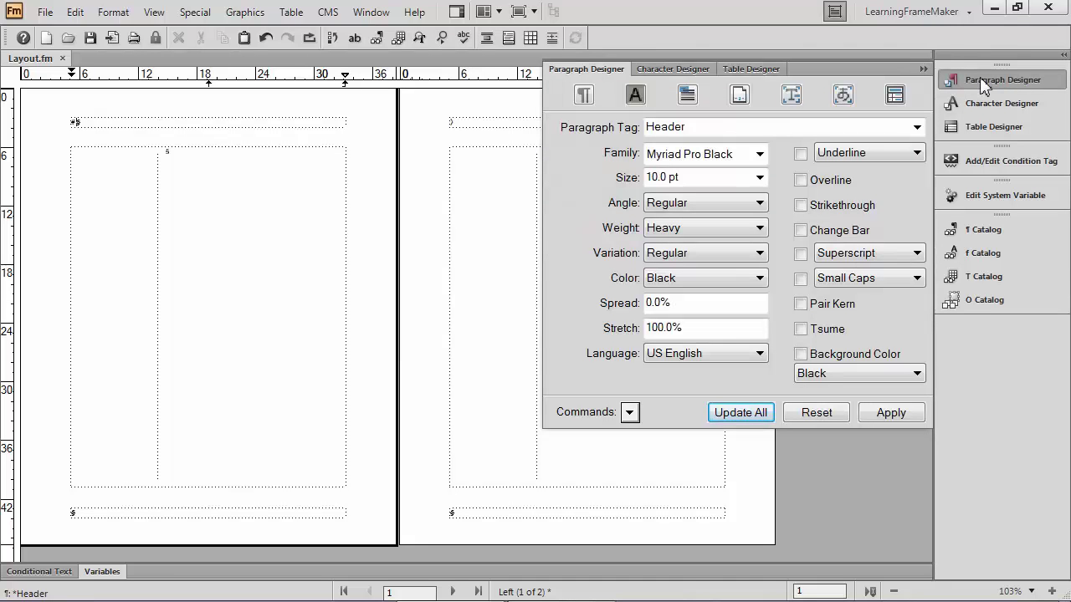
{"action": "double_click", "coordinate": [673, 178]}
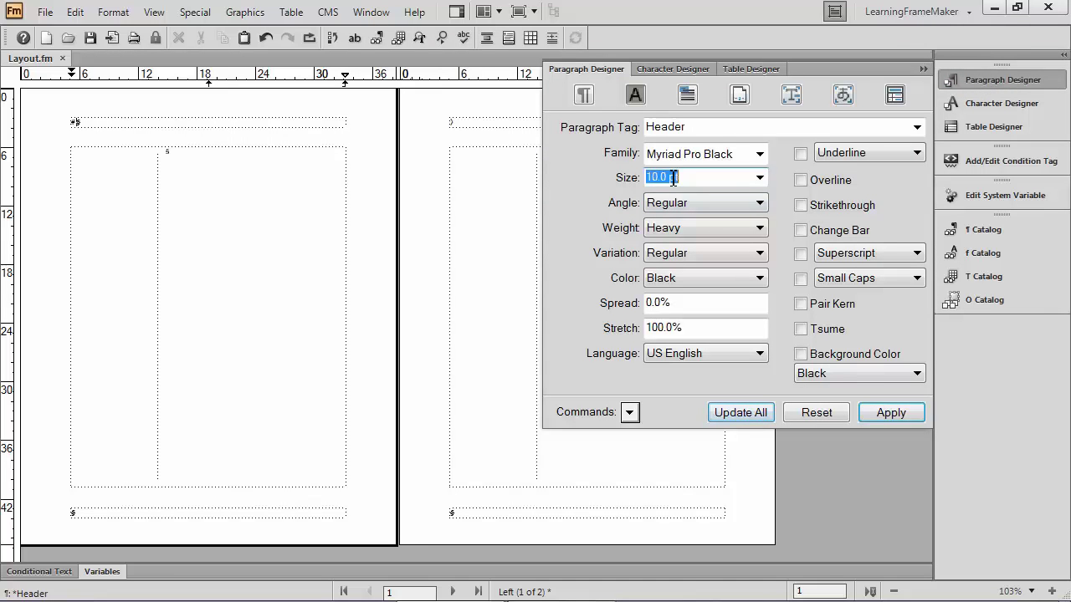
{"action": "type", "text": "12"}
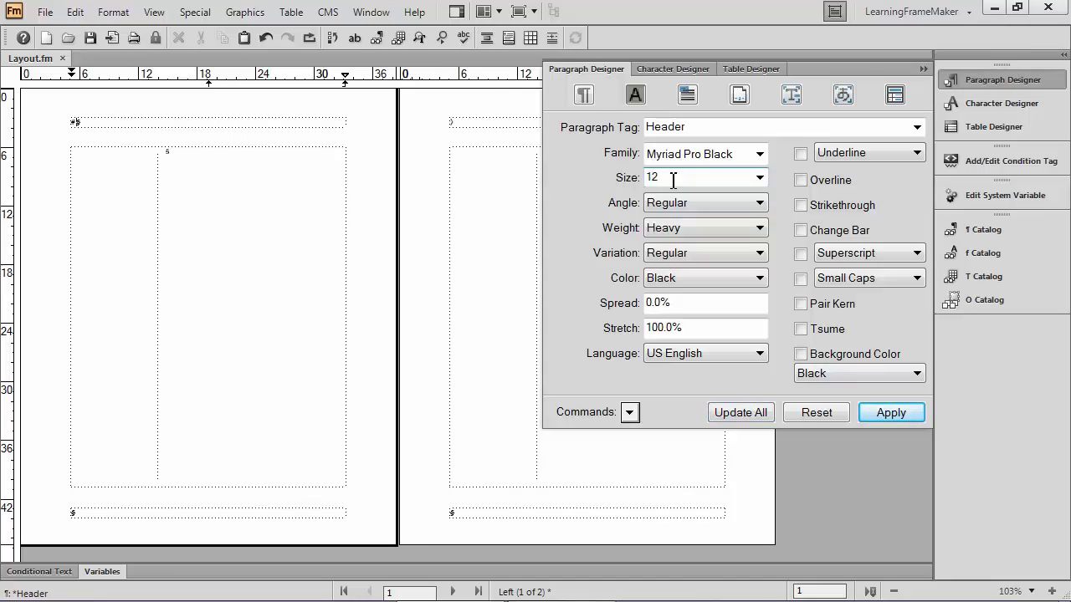
{"action": "left_click", "coordinate": [673, 279]}
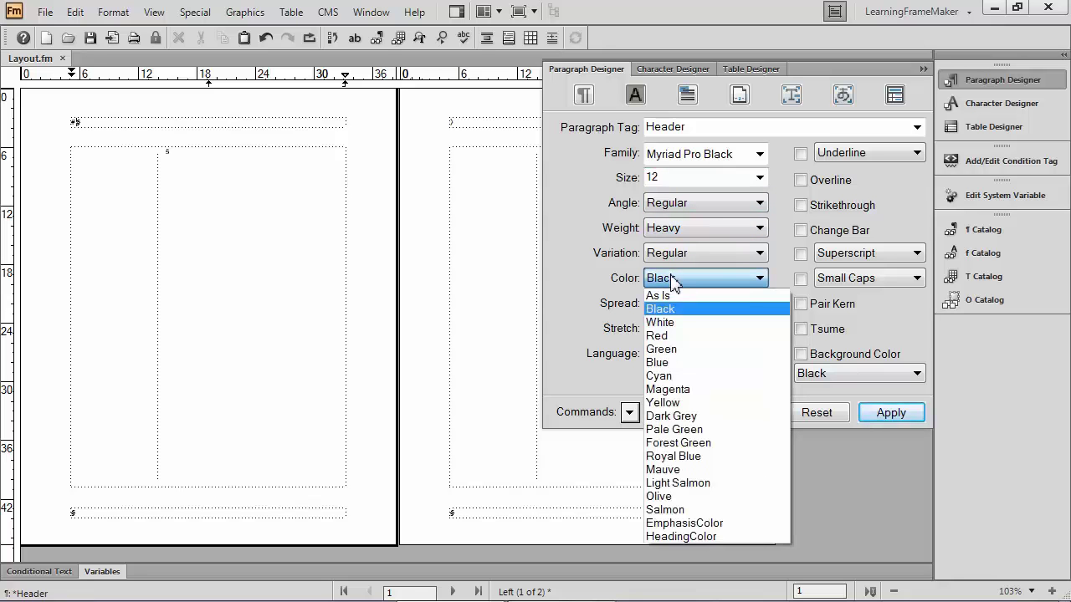
{"action": "left_click", "coordinate": [710, 522]}
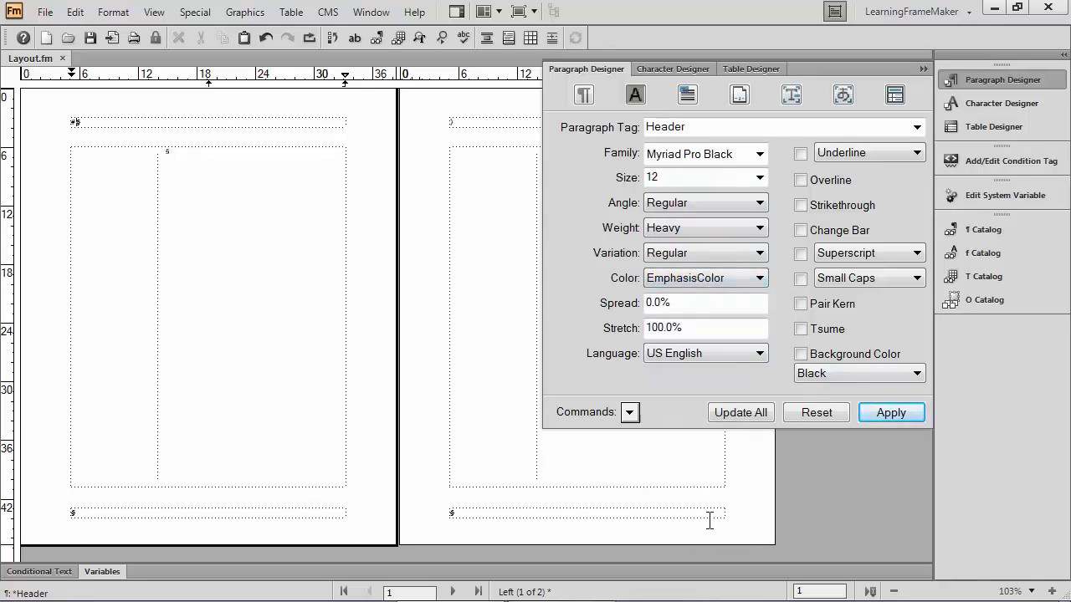
{"action": "left_click", "coordinate": [735, 413]}
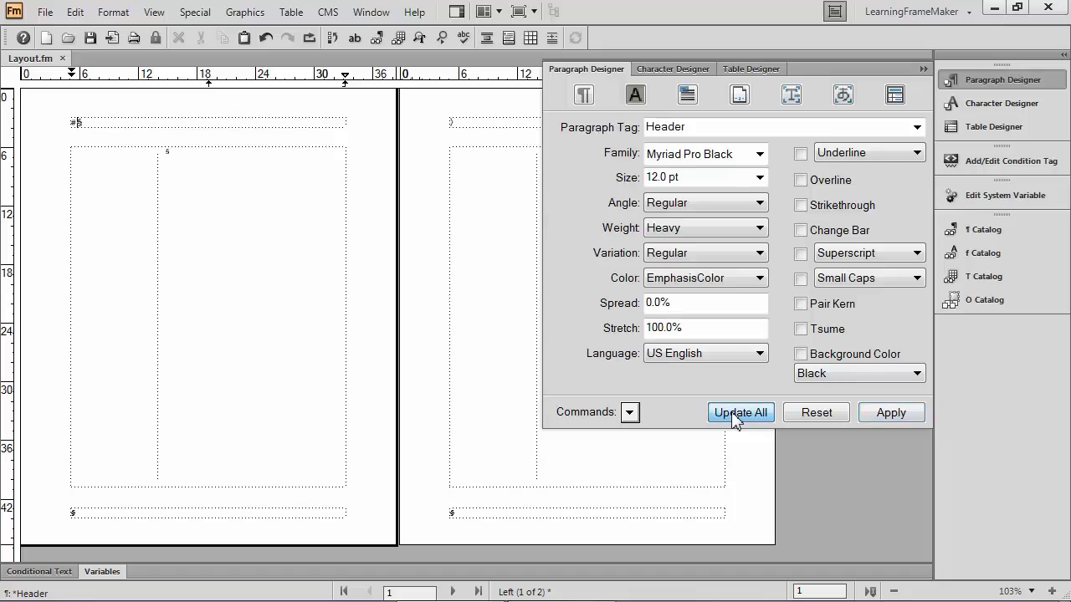
{"action": "left_click", "coordinate": [951, 78]}
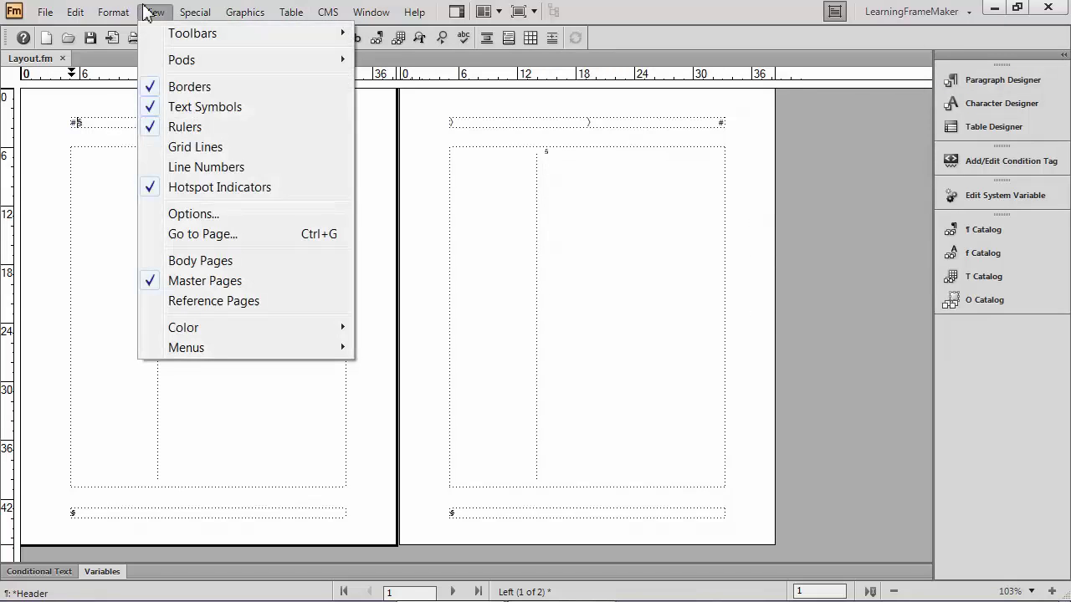
{"action": "left_click", "coordinate": [200, 261]}
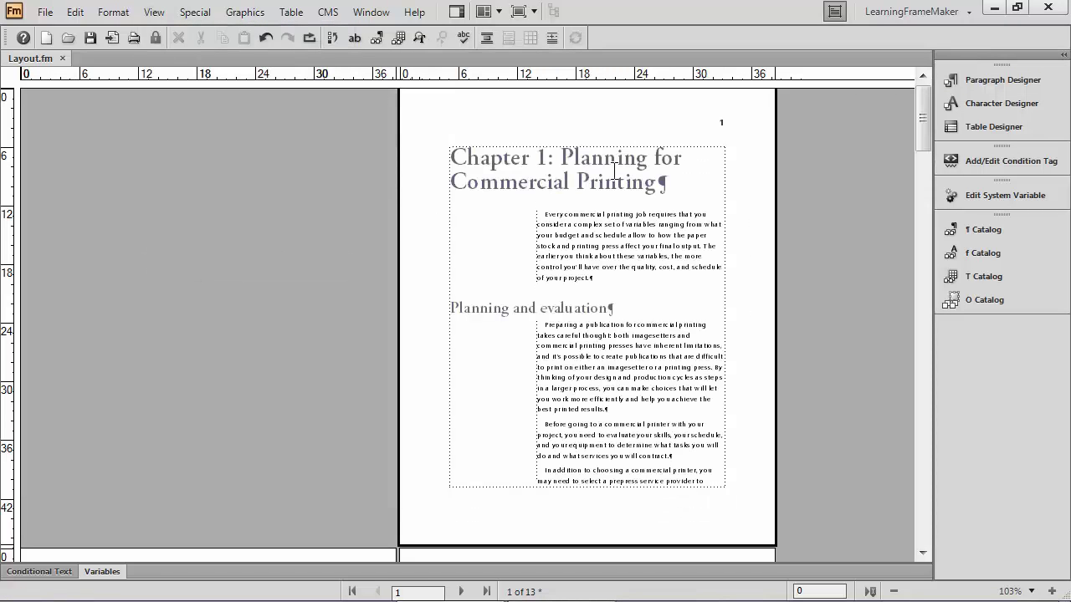
{"action": "scroll", "coordinate": [700, 183], "scroll_direction": "down", "scroll_amount": 1}
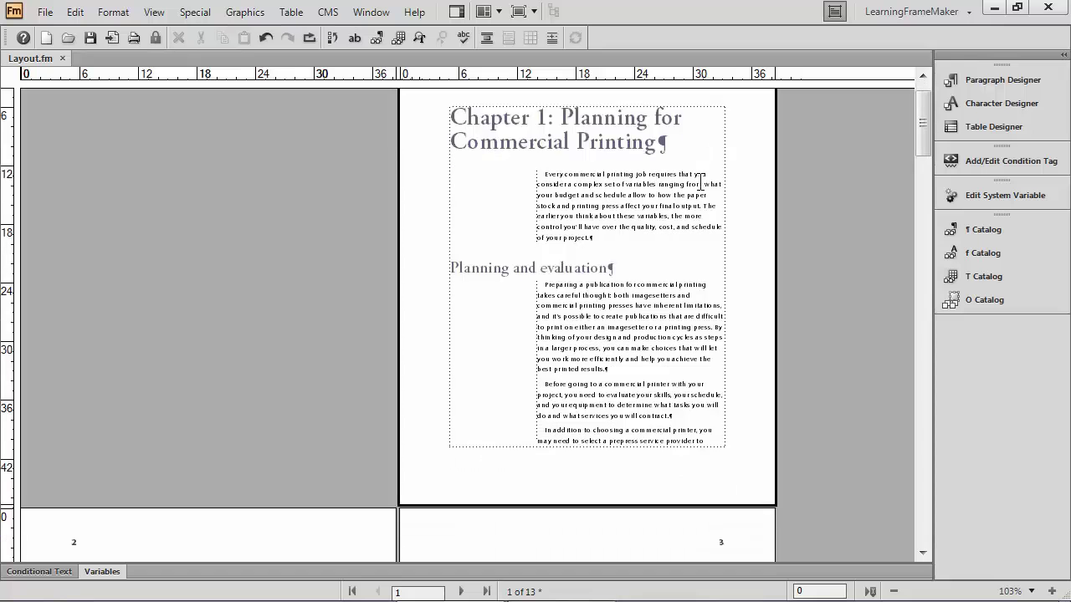
{"action": "scroll", "coordinate": [700, 183], "scroll_direction": "down", "scroll_amount": 6}
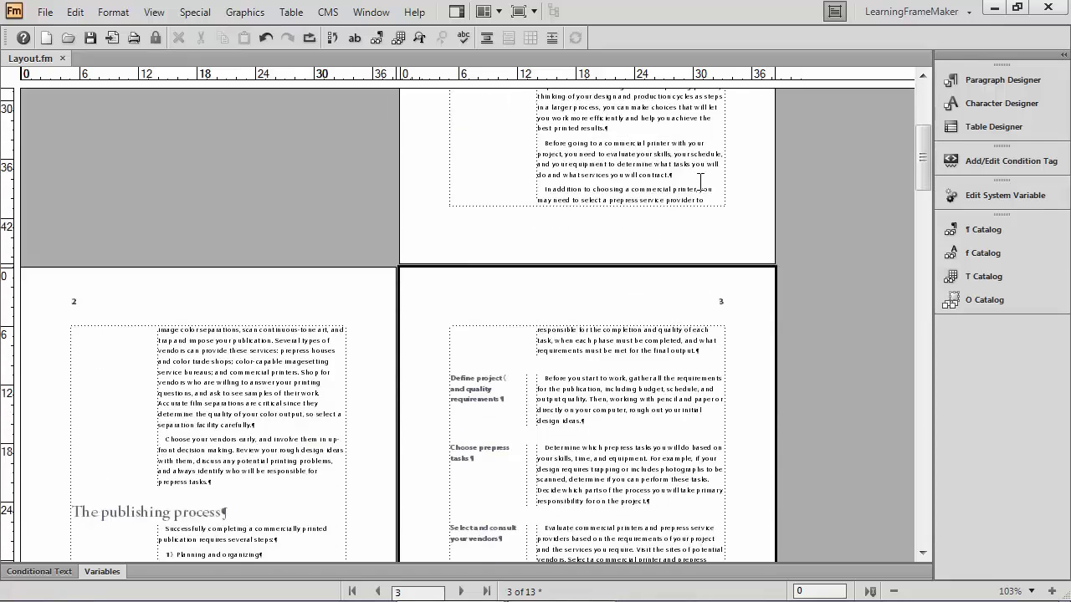
{"action": "scroll", "coordinate": [699, 183], "scroll_direction": "down", "scroll_amount": 5}
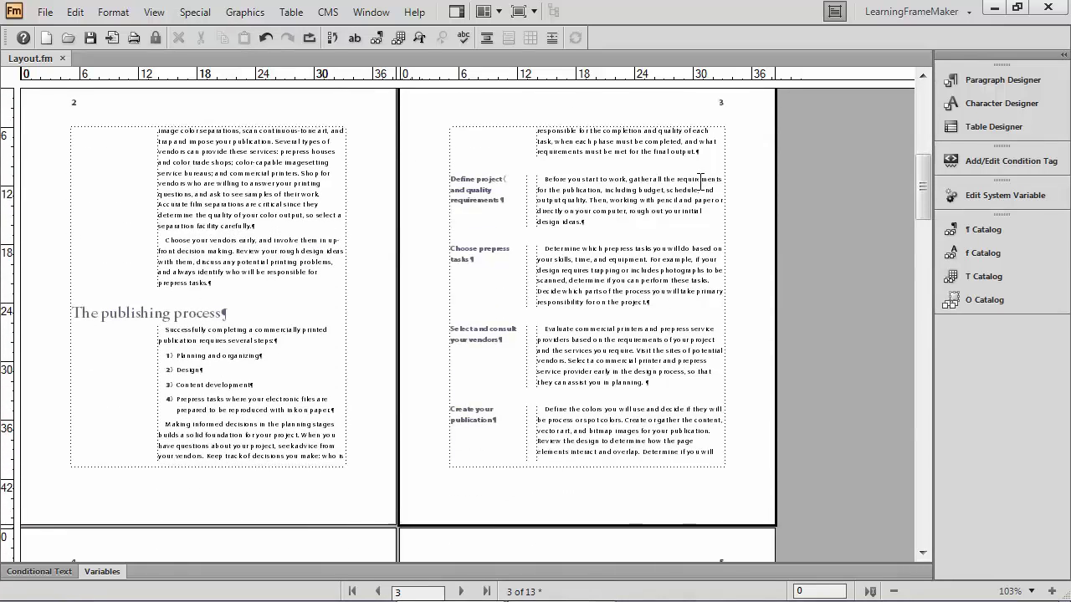
{"action": "scroll", "coordinate": [699, 183], "scroll_direction": "down", "scroll_amount": 1}
{"action": "scroll", "coordinate": [699, 183], "scroll_direction": "up", "scroll_amount": 13}
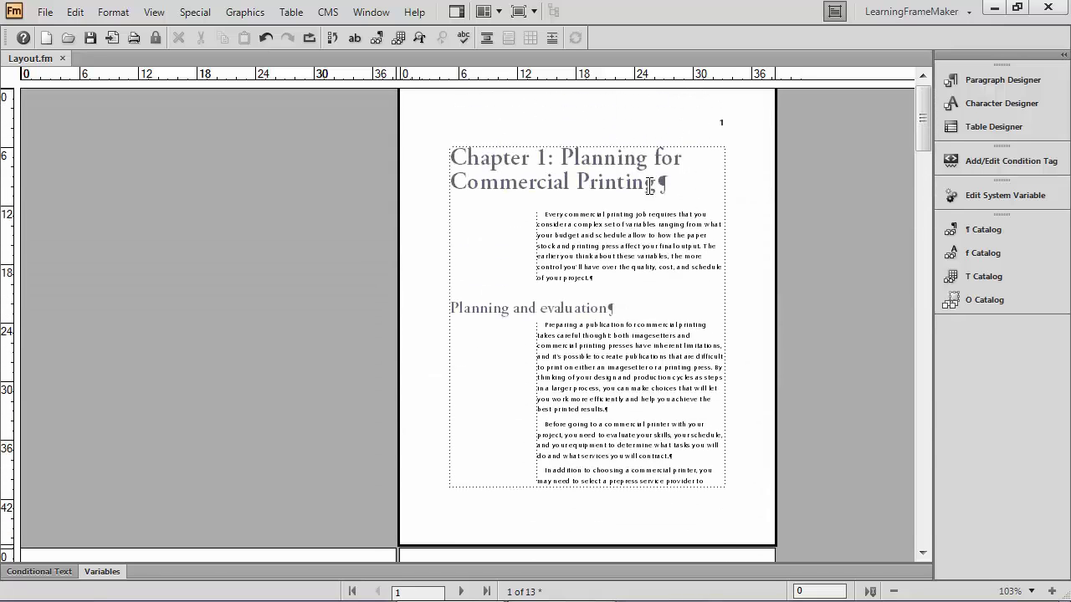
{"action": "left_click_drag", "start_coordinate": [663, 186], "coordinate": [493, 162]}
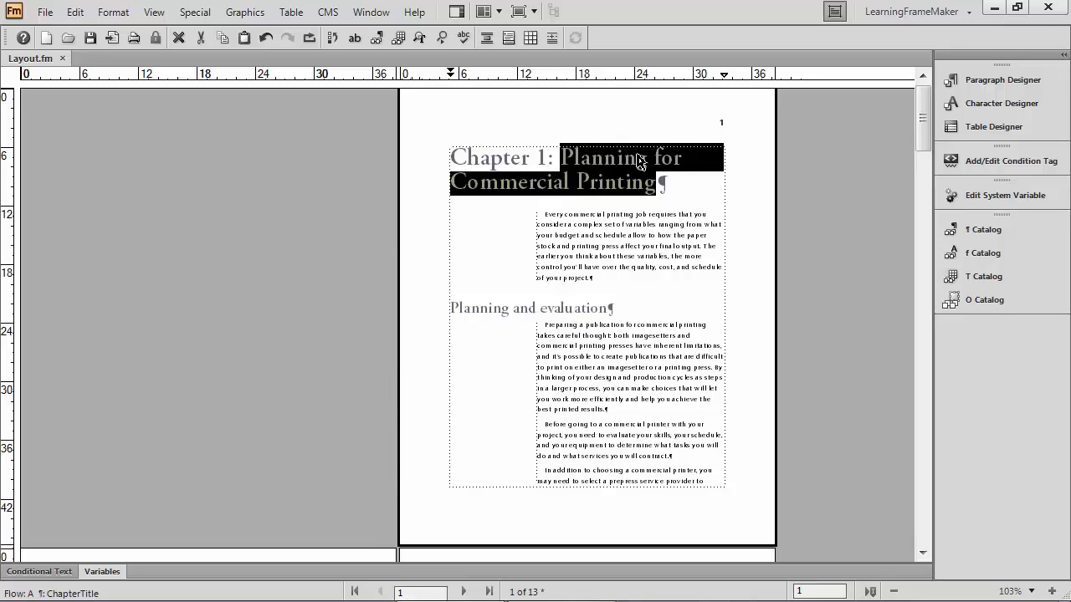
{"action": "left_click", "coordinate": [627, 182]}
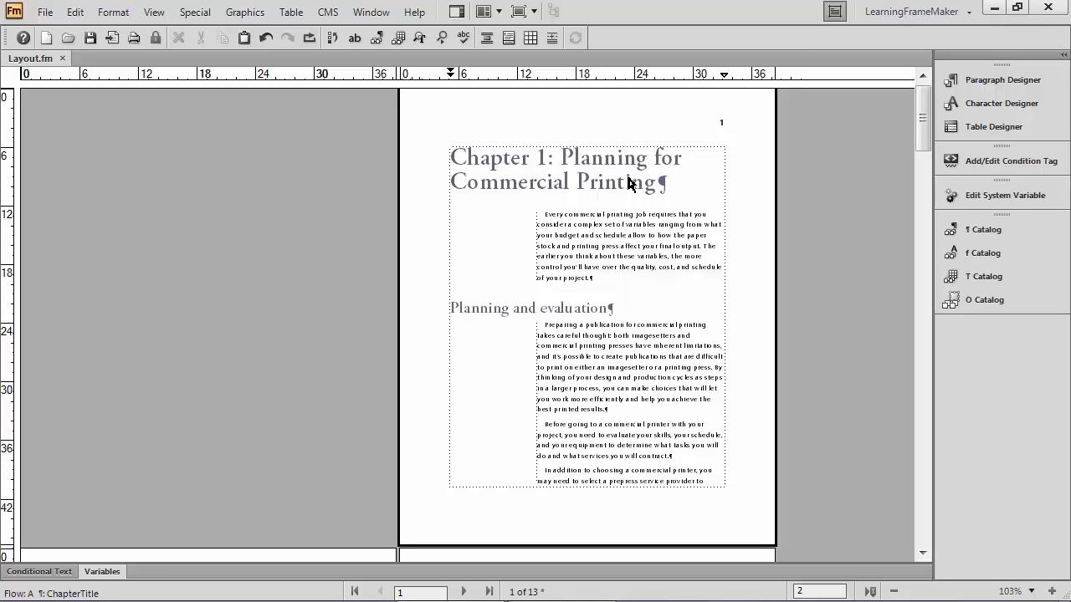
{"action": "left_click", "coordinate": [627, 182]}
{"action": "left_click", "coordinate": [111, 594]}
{"action": "left_click", "coordinate": [87, 592]}
{"action": "left_click", "coordinate": [88, 592]}
{"action": "left_click", "coordinate": [87, 592]}
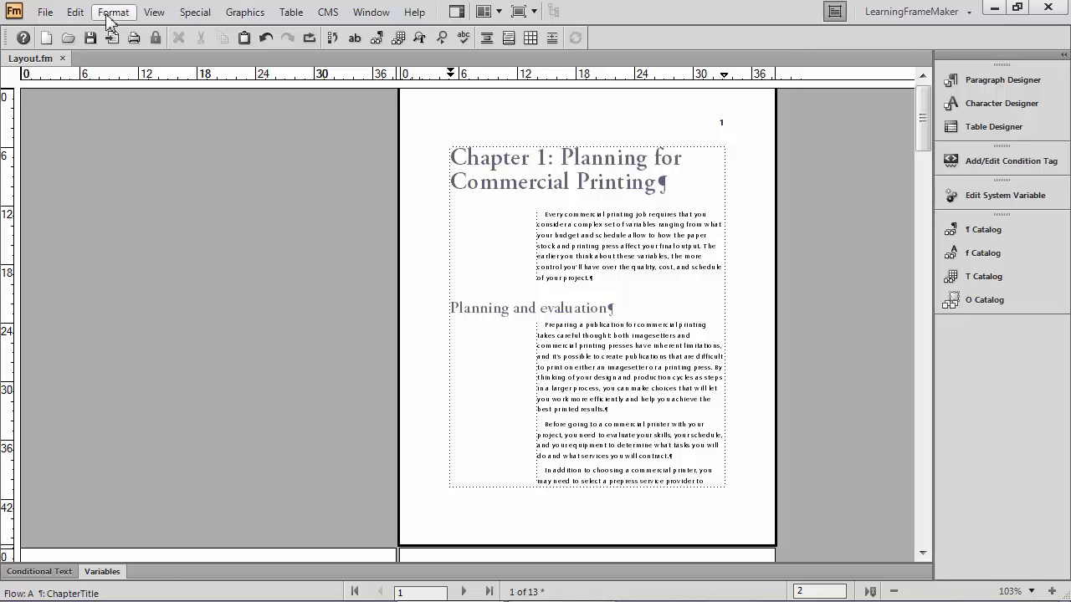
Switch to the master pages with the cursor in the Right page footer and show the Headers & Footers options
{"action": "left_click", "coordinate": [150, 15]}
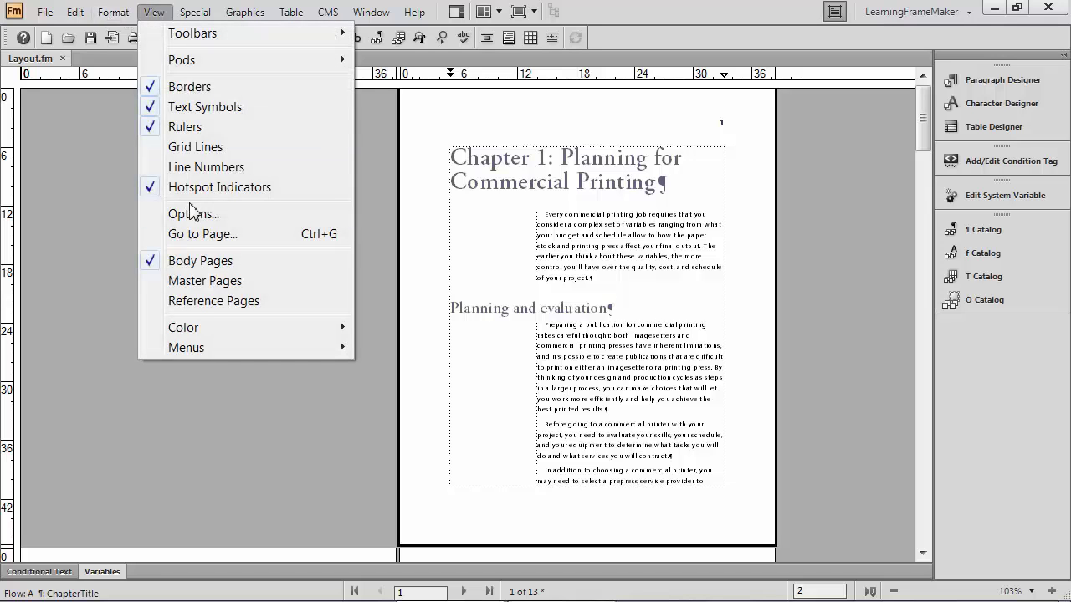
{"action": "left_click", "coordinate": [197, 283]}
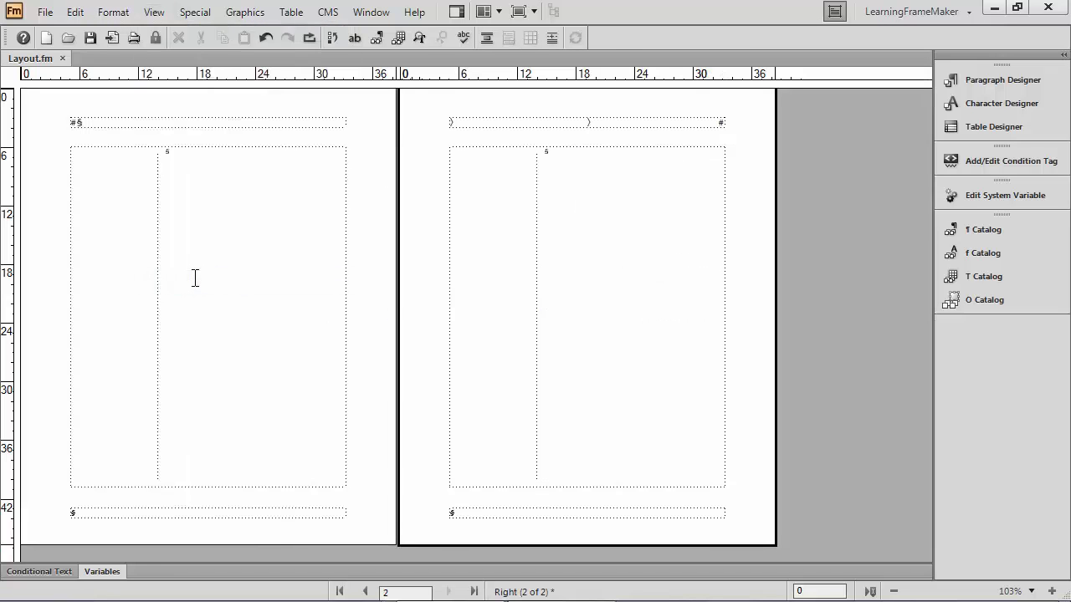
{"action": "left_click", "coordinate": [470, 513]}
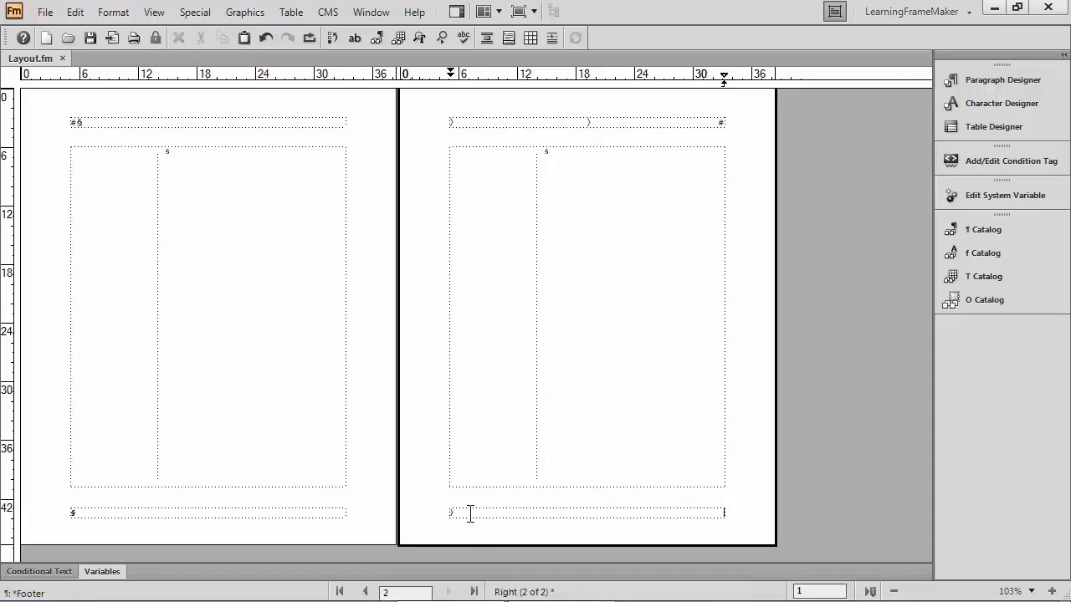
{"action": "left_click", "coordinate": [112, 14]}
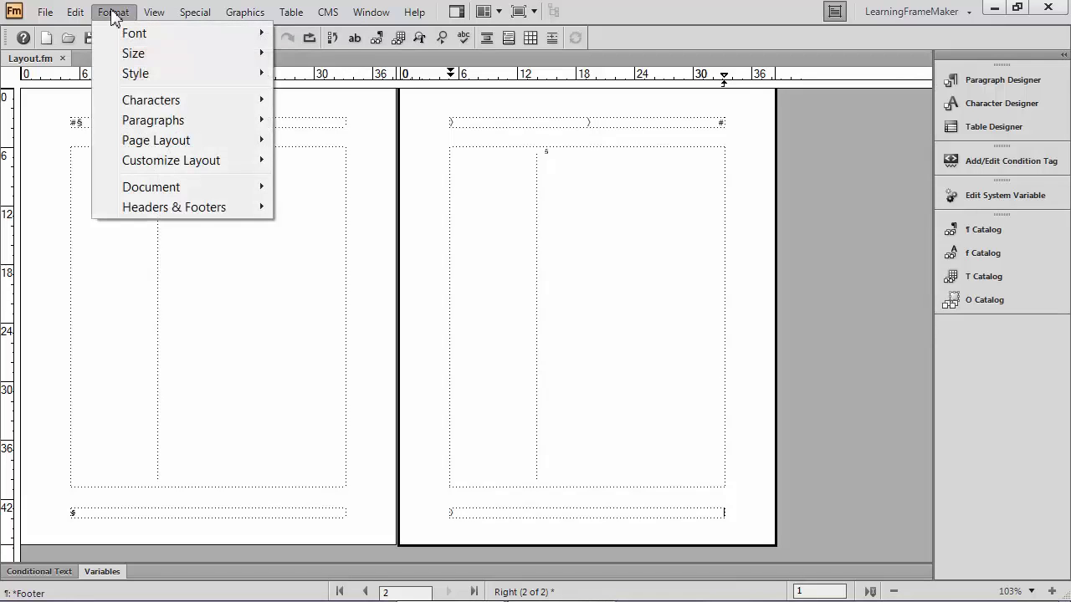
{"action": "mouse_move", "coordinate": [162, 208]}
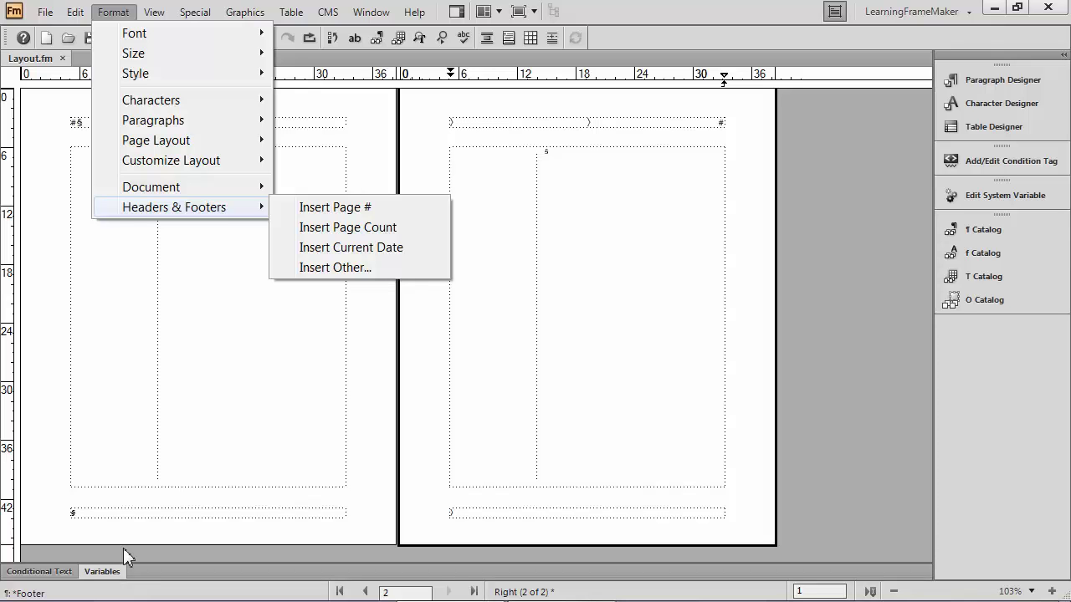
Open the Variables pod via Insert Other… and select Running H/F 1 (<$paratext[ChapterTitle]>)
{"action": "left_click", "coordinate": [311, 268]}
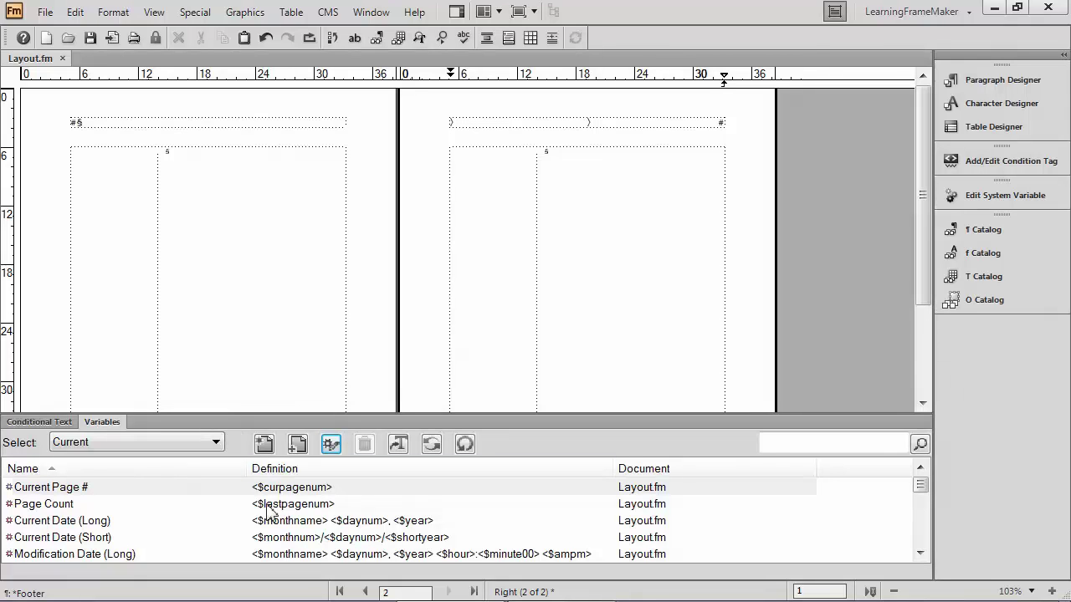
{"action": "left_click_drag", "start_coordinate": [921, 486], "coordinate": [921, 521]}
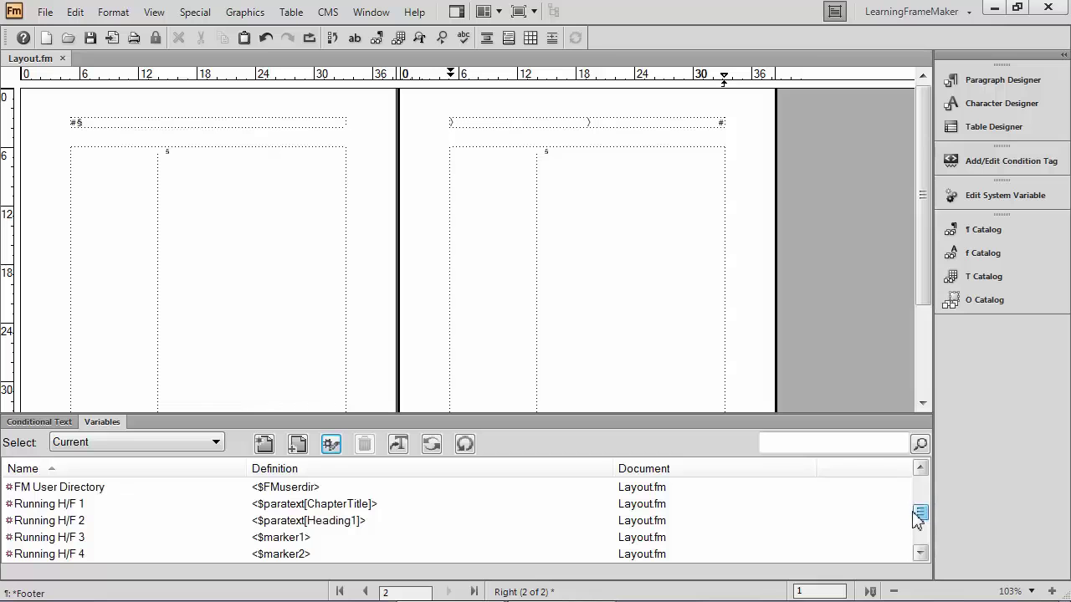
{"action": "left_click", "coordinate": [920, 554]}
{"action": "left_click", "coordinate": [920, 555]}
{"action": "left_click", "coordinate": [920, 555]}
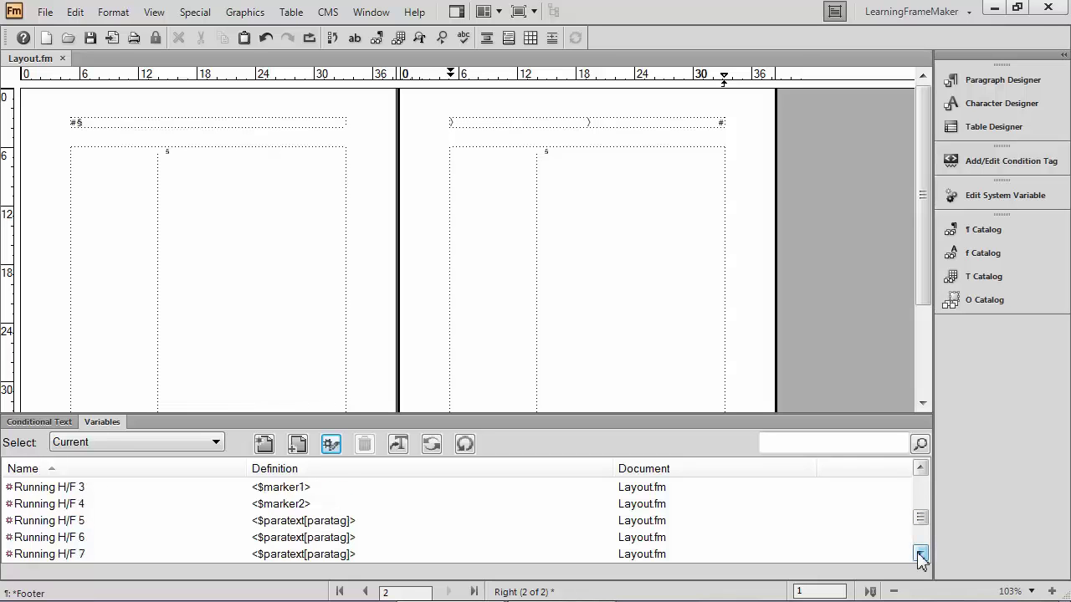
{"action": "left_click", "coordinate": [920, 555]}
{"action": "left_click", "coordinate": [920, 554]}
{"action": "left_click", "coordinate": [920, 554]}
{"action": "left_click", "coordinate": [920, 555]}
{"action": "left_click", "coordinate": [920, 555]}
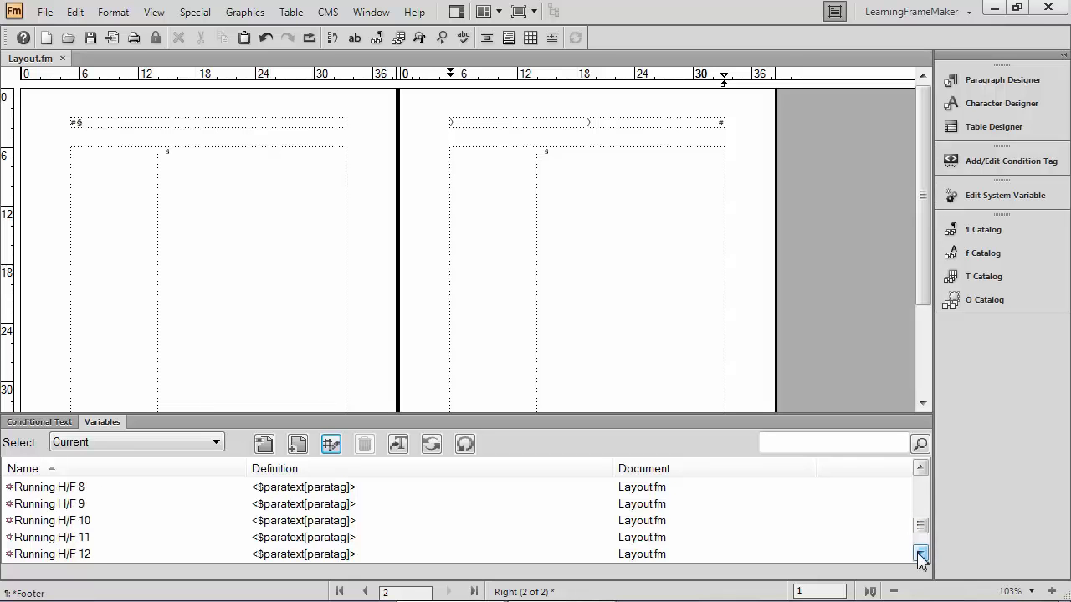
{"action": "left_click", "coordinate": [920, 468]}
{"action": "left_click", "coordinate": [920, 469]}
{"action": "left_click", "coordinate": [920, 469]}
{"action": "left_click", "coordinate": [920, 468]}
{"action": "left_click", "coordinate": [920, 469]}
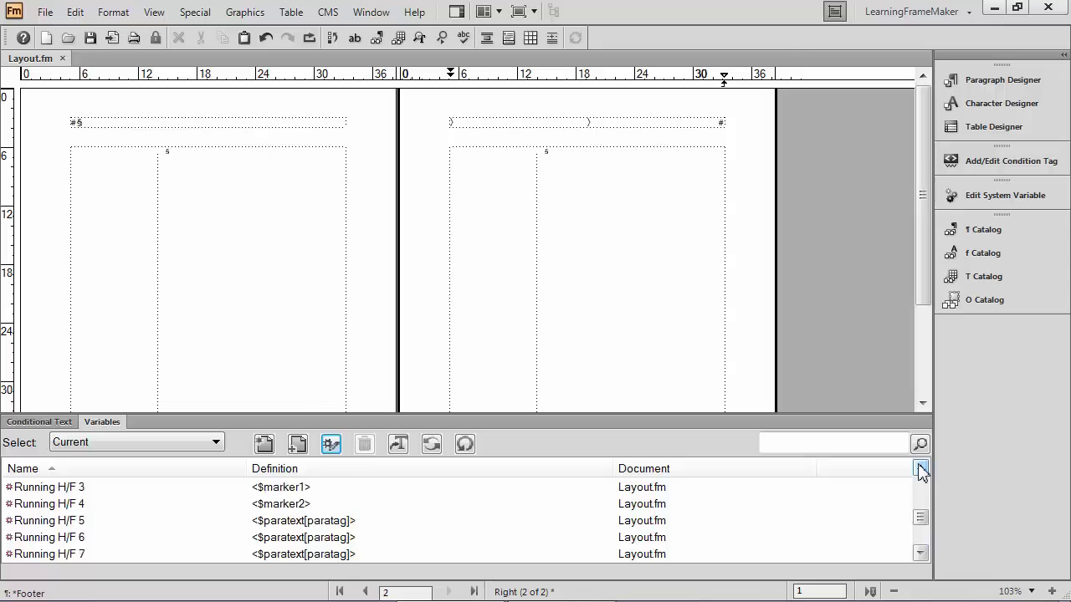
{"action": "left_click", "coordinate": [920, 468]}
{"action": "left_click", "coordinate": [920, 469]}
{"action": "left_click", "coordinate": [920, 468]}
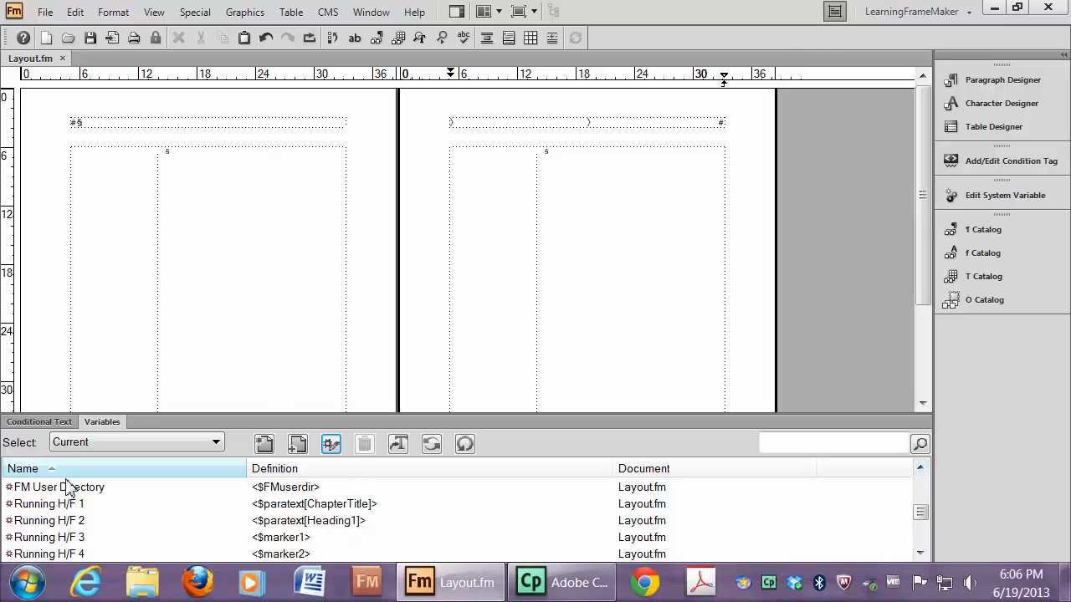
{"action": "left_click", "coordinate": [64, 506]}
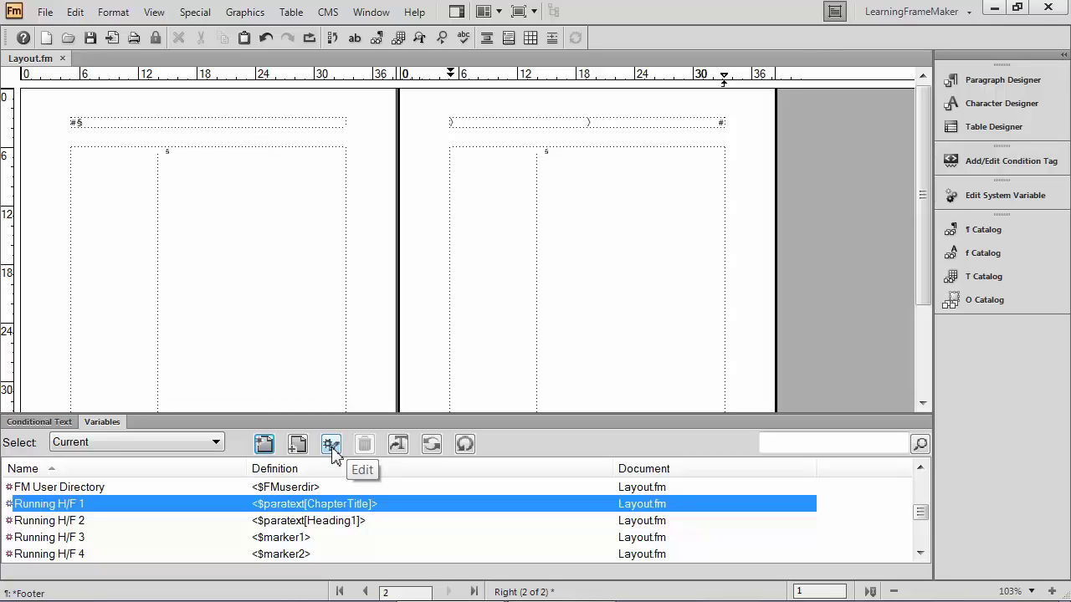
Insert Running H/F 1 into the Right footer and paste a copy into the Left footer
{"action": "double_click", "coordinate": [309, 510]}
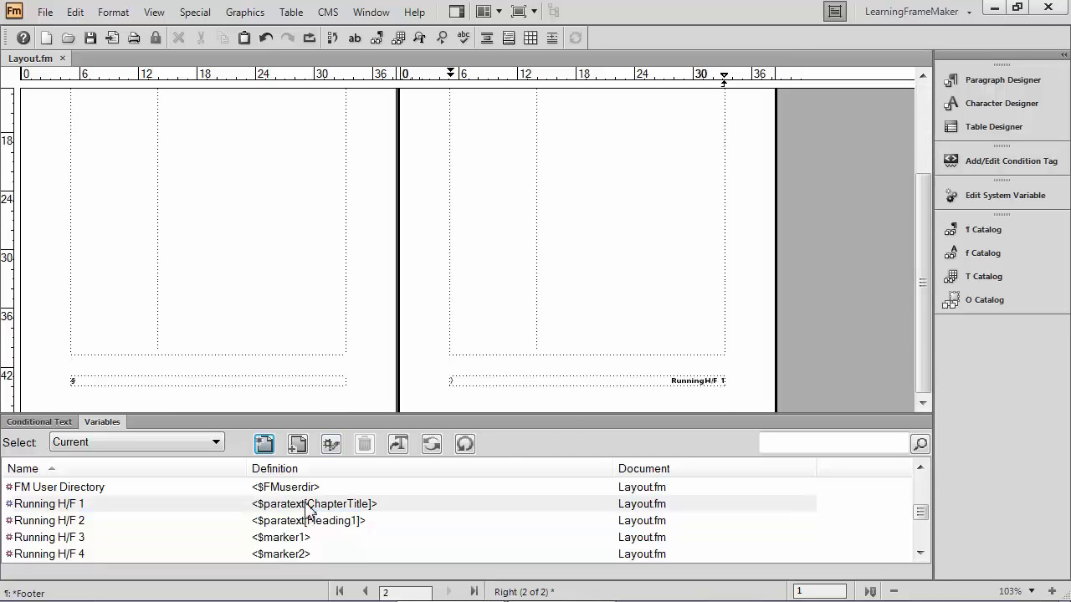
{"action": "left_click", "coordinate": [686, 381]}
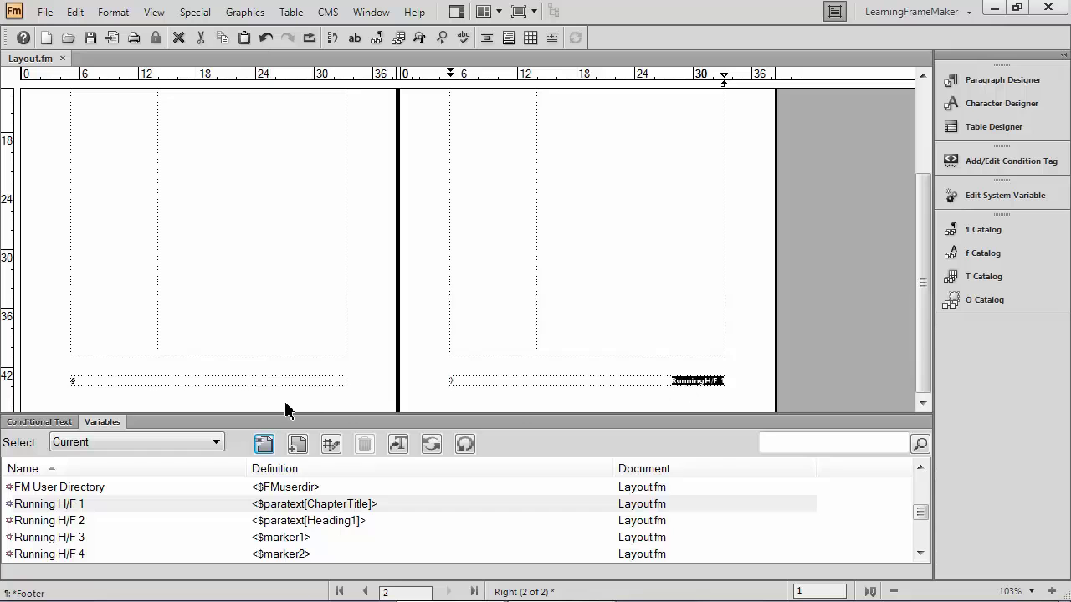
{"action": "left_click", "coordinate": [239, 382]}
{"action": "type", "text": "Running H/F 1"}
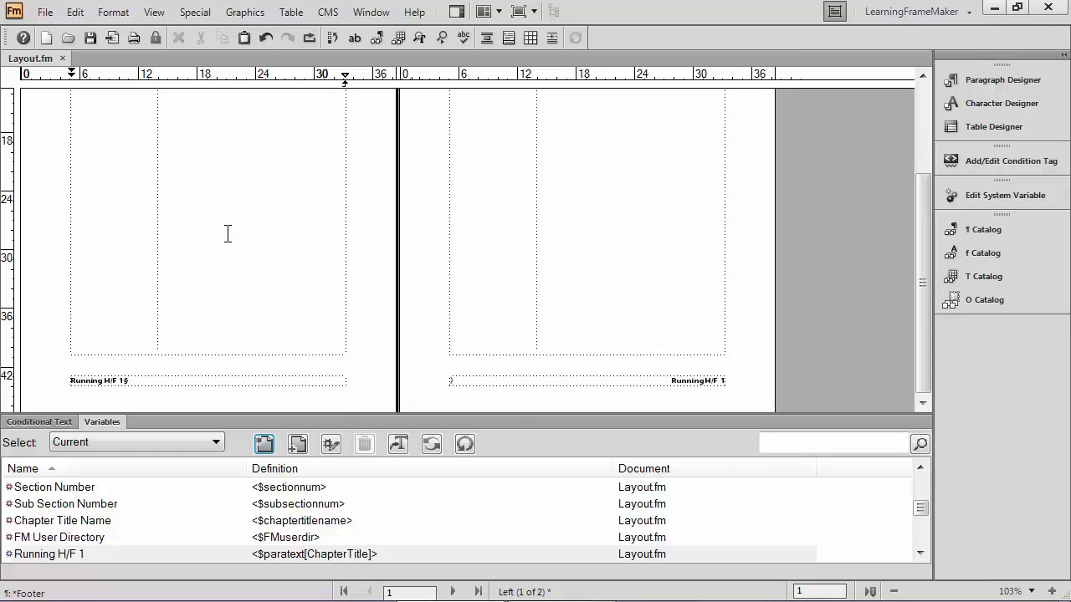
Return to the body pages and scroll through pages 1–3 to check the chapter-title footers
{"action": "left_click", "coordinate": [153, 13]}
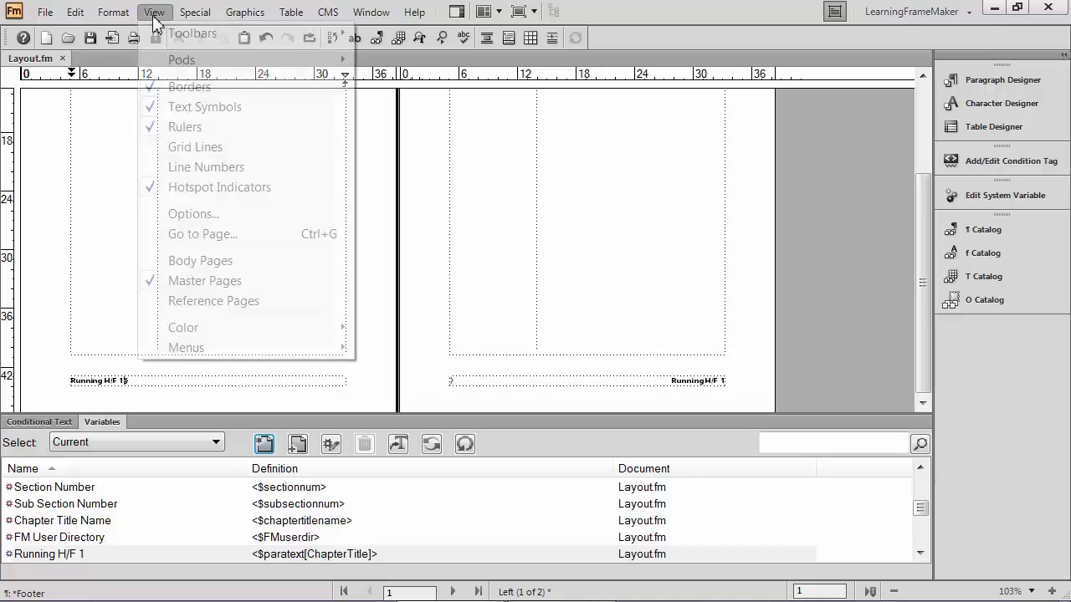
{"action": "left_click", "coordinate": [171, 264]}
{"action": "scroll", "coordinate": [529, 314], "scroll_direction": "down", "scroll_amount": 5}
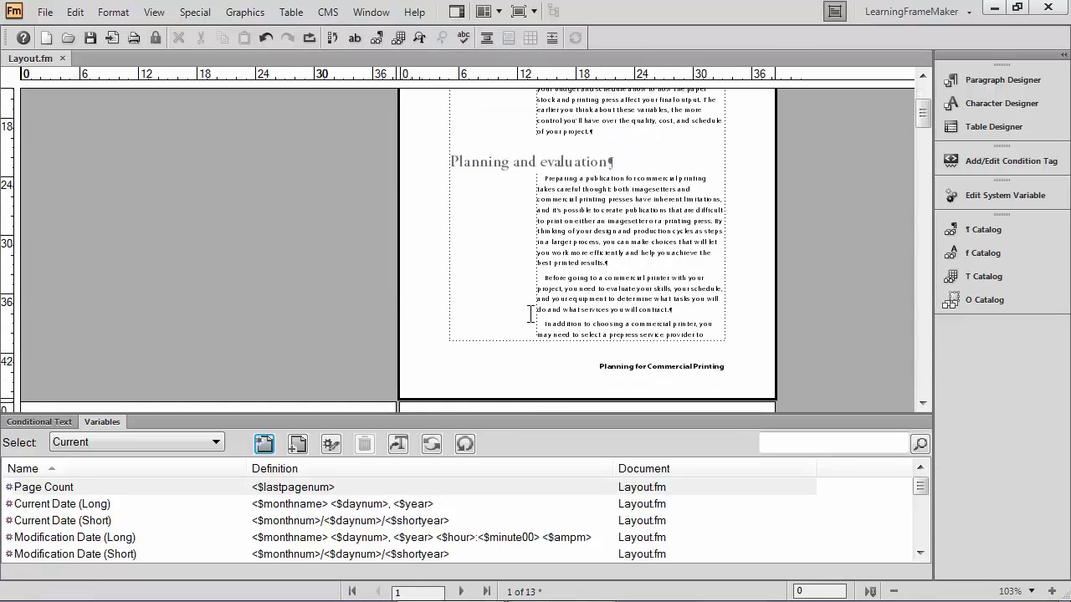
{"action": "scroll", "coordinate": [529, 314], "scroll_direction": "down", "scroll_amount": 5}
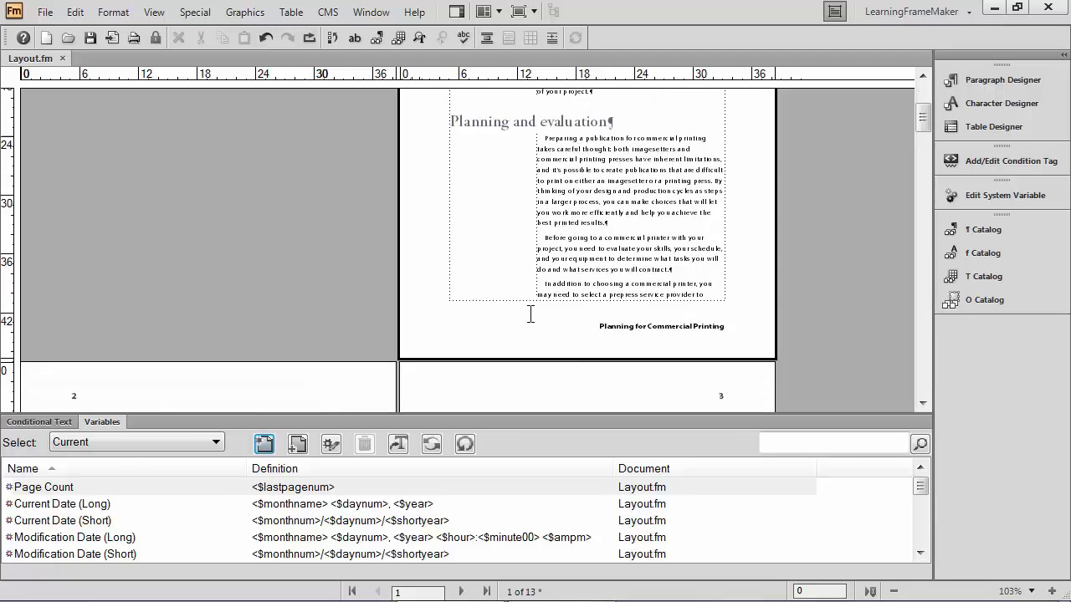
{"action": "scroll", "coordinate": [529, 314], "scroll_direction": "down", "scroll_amount": 10}
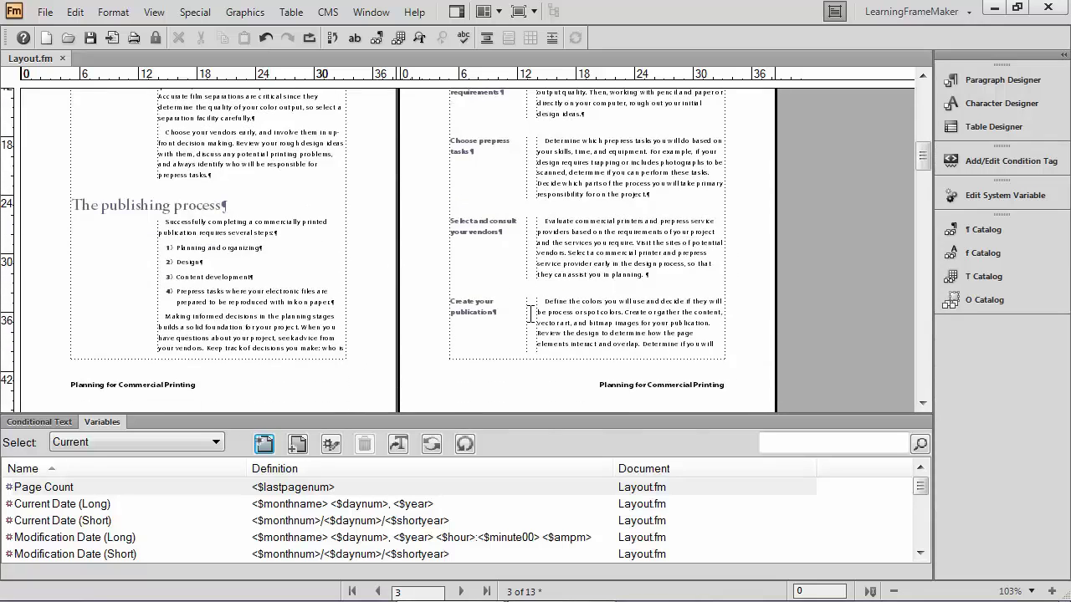
{"action": "scroll", "coordinate": [529, 314], "scroll_direction": "up", "scroll_amount": 20}
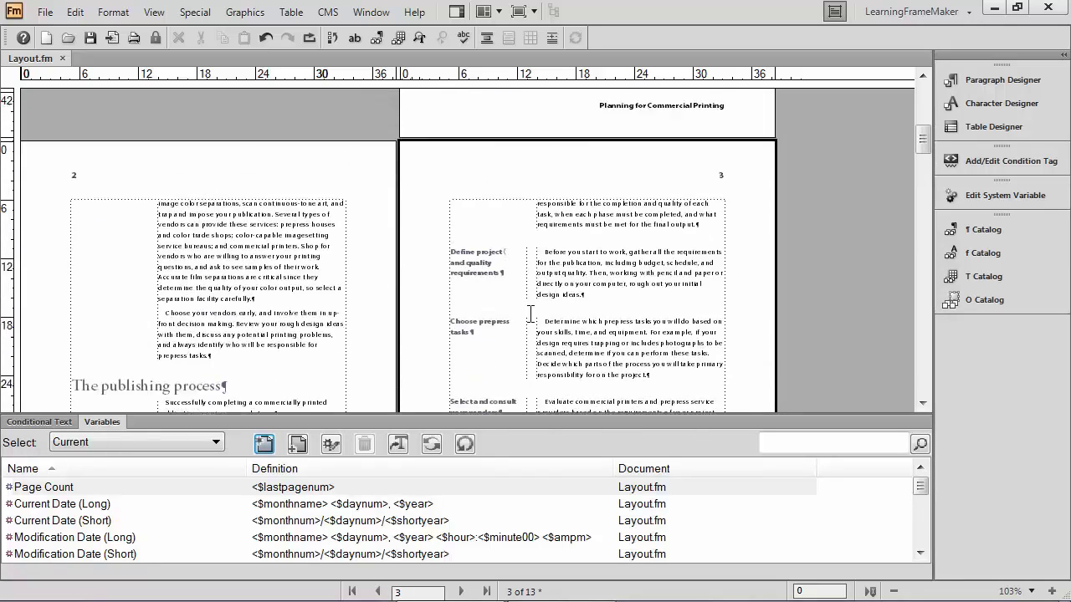
{"action": "scroll", "coordinate": [530, 318], "scroll_direction": "up", "scroll_amount": 5}
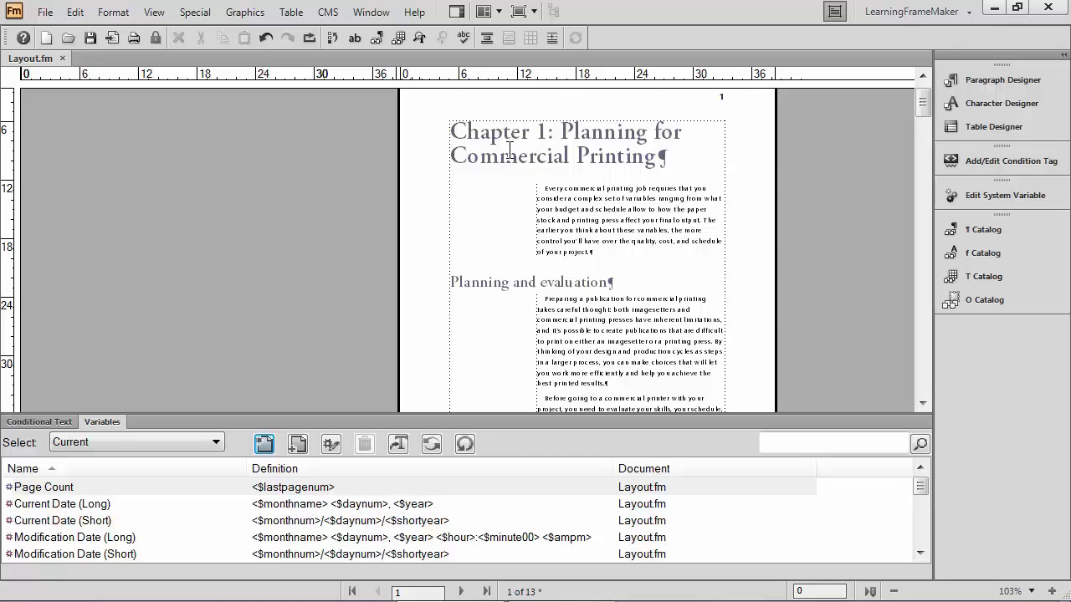
{"action": "scroll", "coordinate": [525, 221], "scroll_direction": "down", "scroll_amount": 1}
{"action": "scroll", "coordinate": [525, 220], "scroll_direction": "down", "scroll_amount": 3}
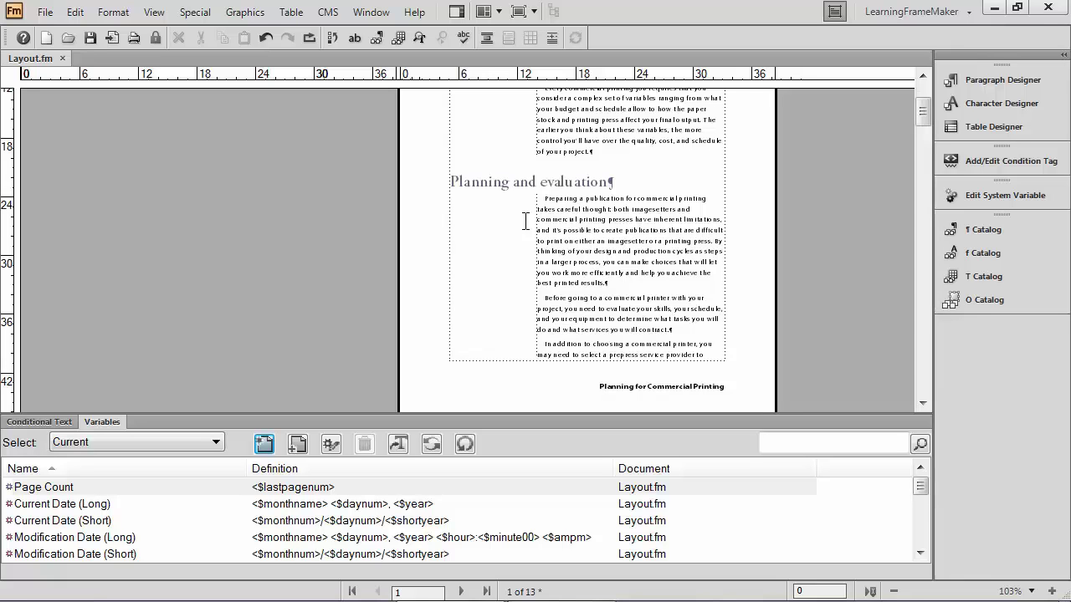
Back on the master pages, select the footer's Running H/F 1 variable to see its definition
{"action": "left_click", "coordinate": [149, 14]}
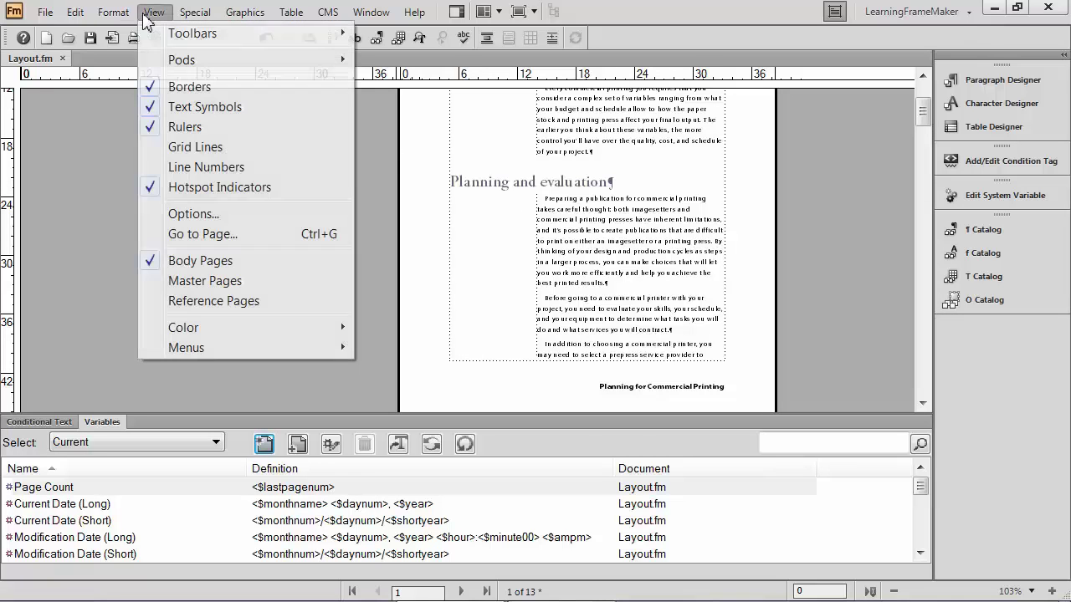
{"action": "left_click", "coordinate": [198, 281]}
{"action": "scroll", "coordinate": [736, 334], "scroll_direction": "down", "scroll_amount": 5}
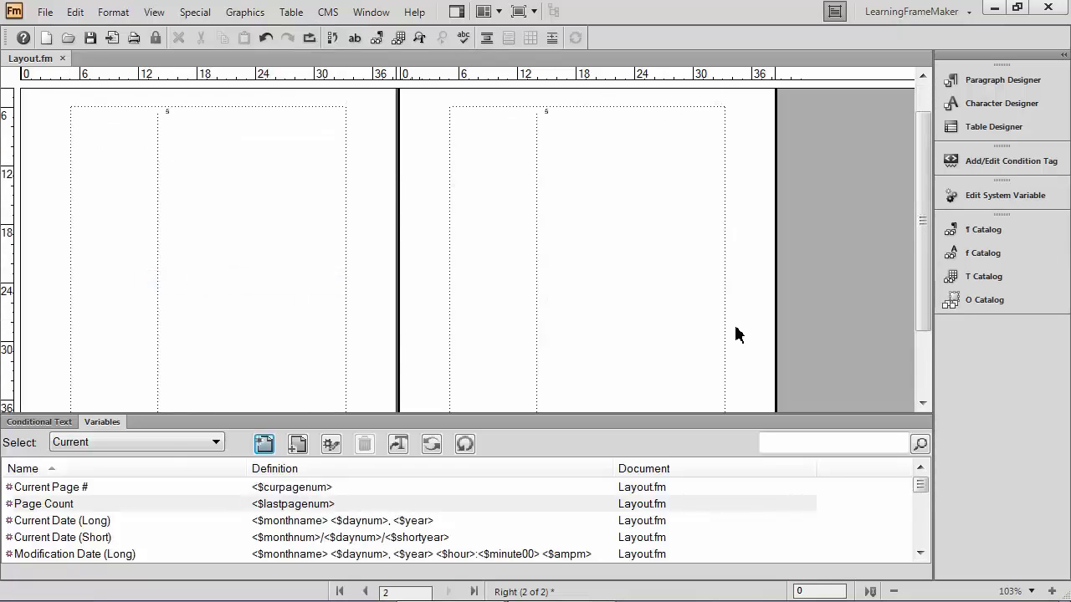
{"action": "scroll", "coordinate": [736, 334], "scroll_direction": "down", "scroll_amount": 1}
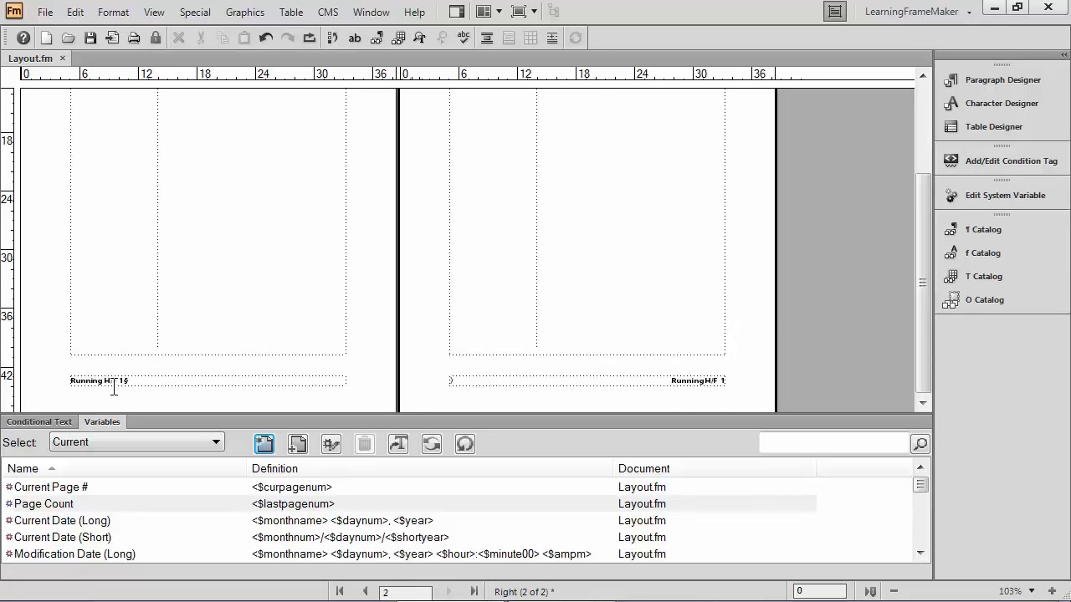
{"action": "left_click", "coordinate": [102, 429]}
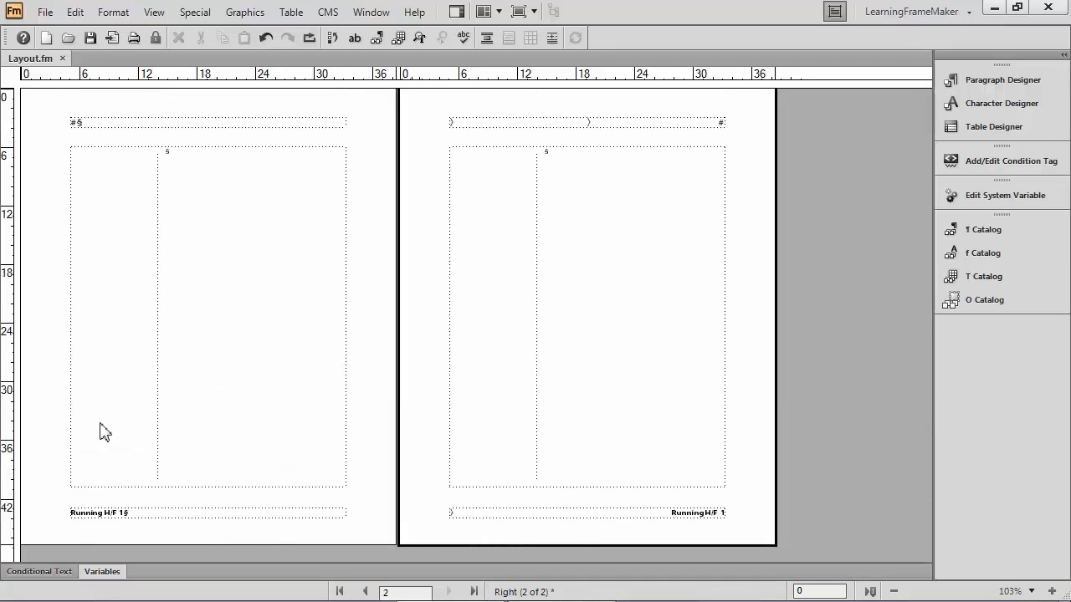
{"action": "double_click", "coordinate": [688, 512]}
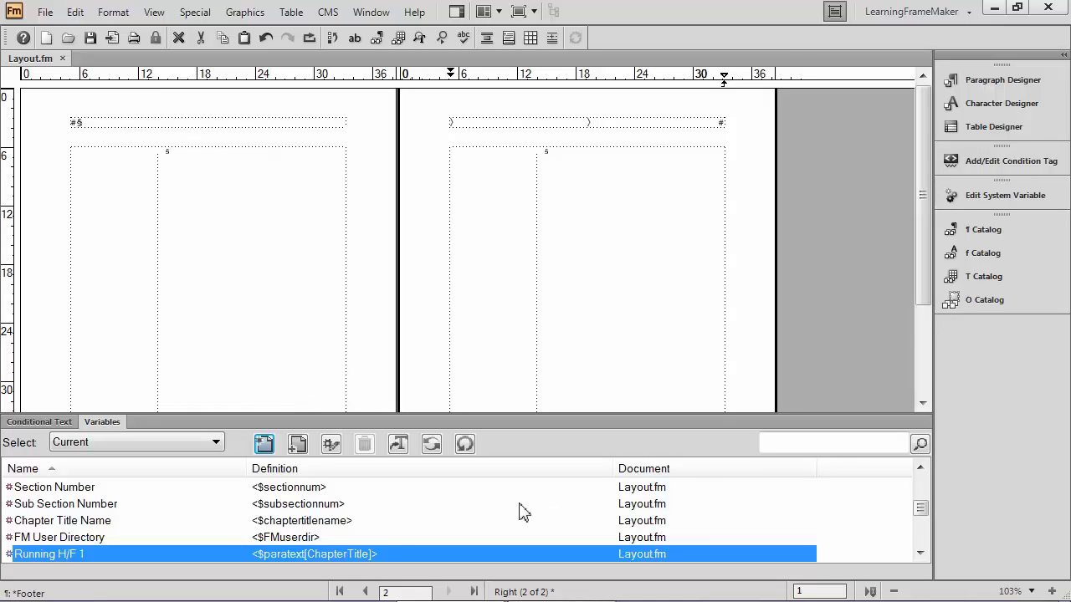
Redefine Running H/F 1 as <$paranum[ChapterTitle]> <$paratext[ChapterTitle]> to add the chapter number
{"action": "left_click", "coordinate": [331, 445]}
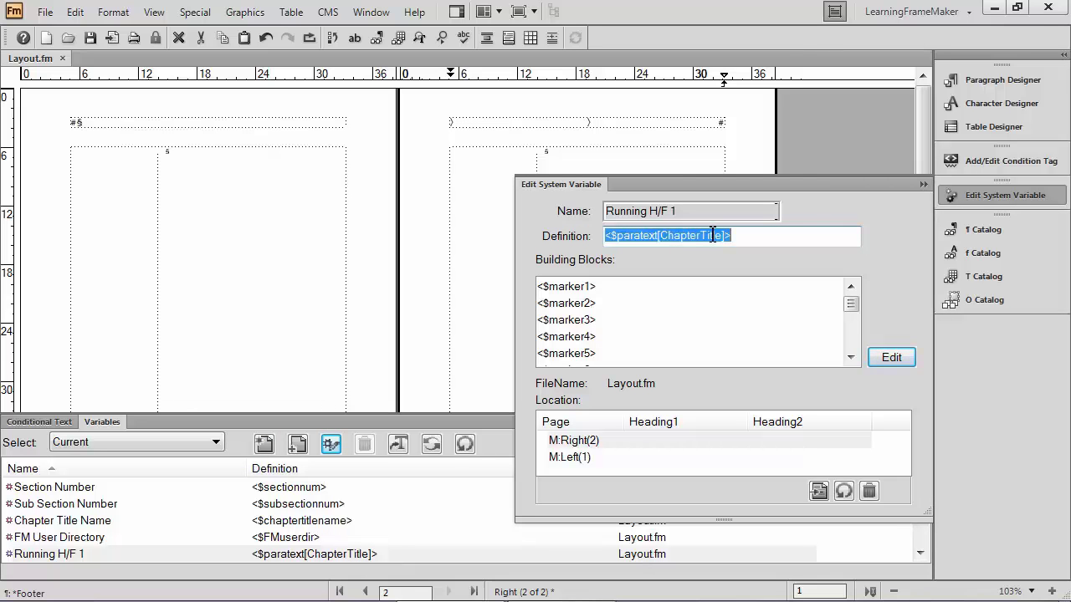
{"action": "left_click", "coordinate": [607, 236]}
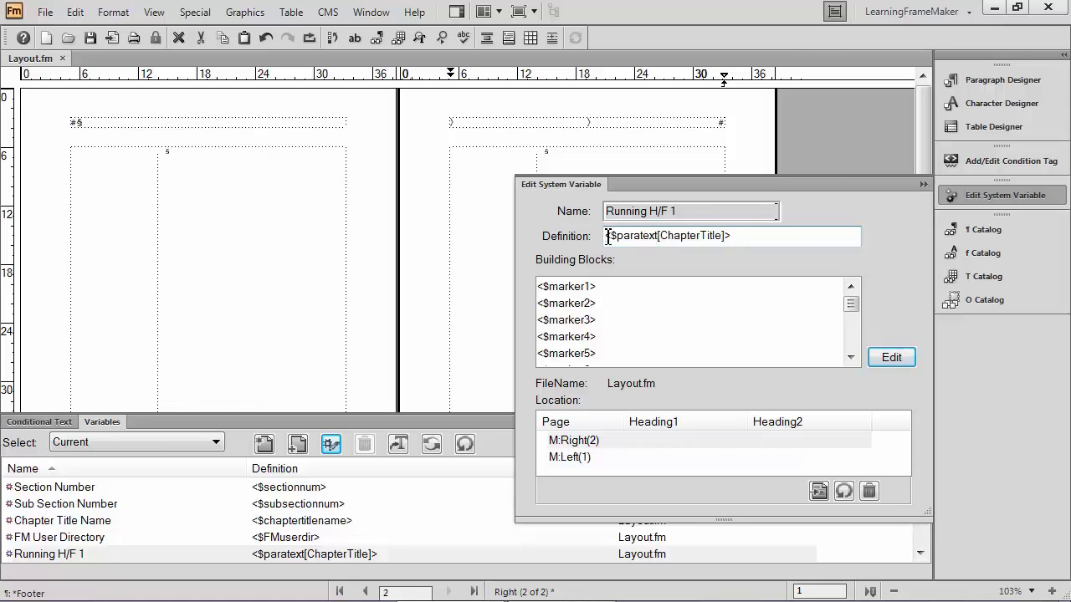
{"action": "left_click", "coordinate": [851, 357]}
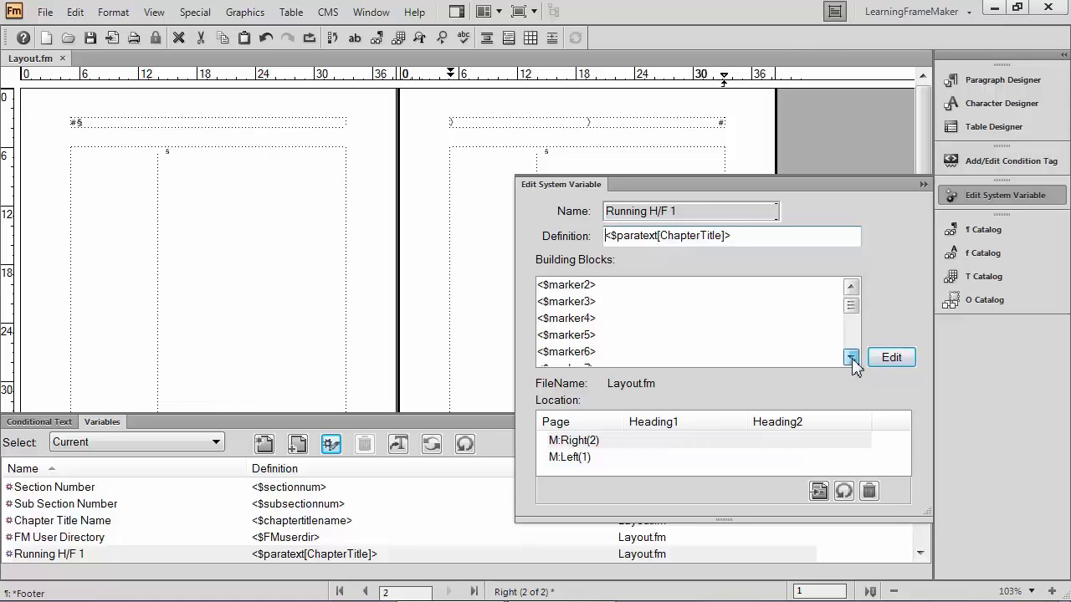
{"action": "left_click", "coordinate": [851, 357]}
{"action": "left_click", "coordinate": [851, 357]}
{"action": "left_click", "coordinate": [851, 357]}
{"action": "left_click", "coordinate": [851, 357]}
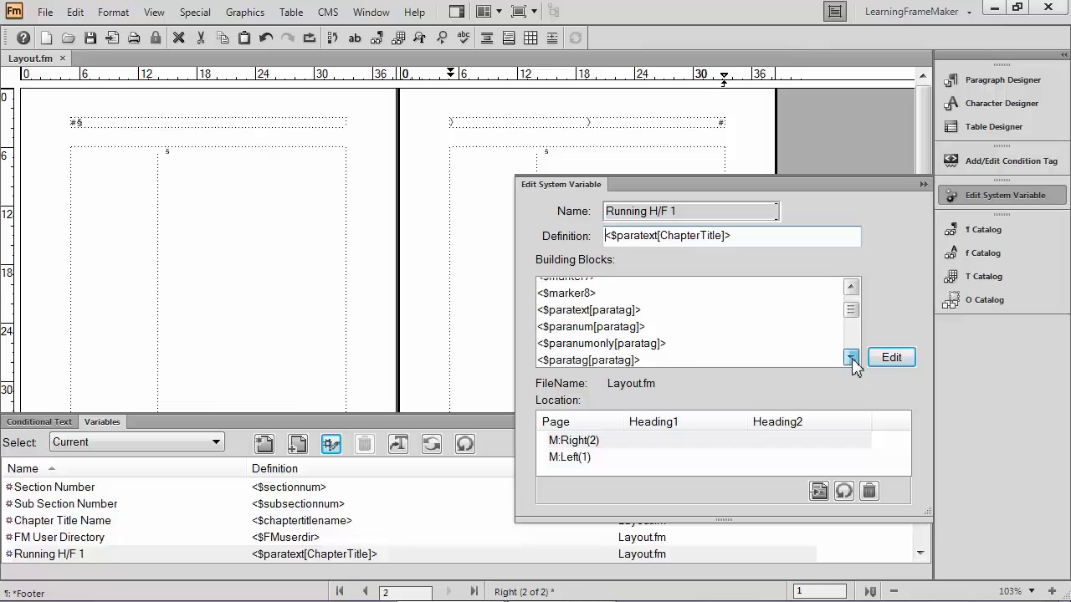
{"action": "left_click", "coordinate": [850, 357]}
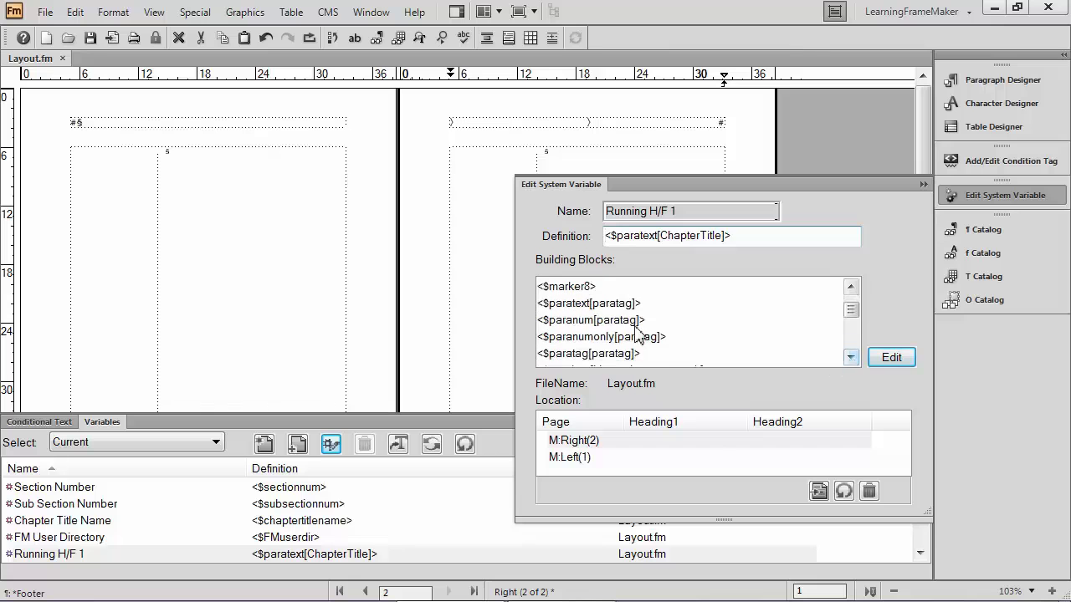
{"action": "left_click", "coordinate": [592, 320]}
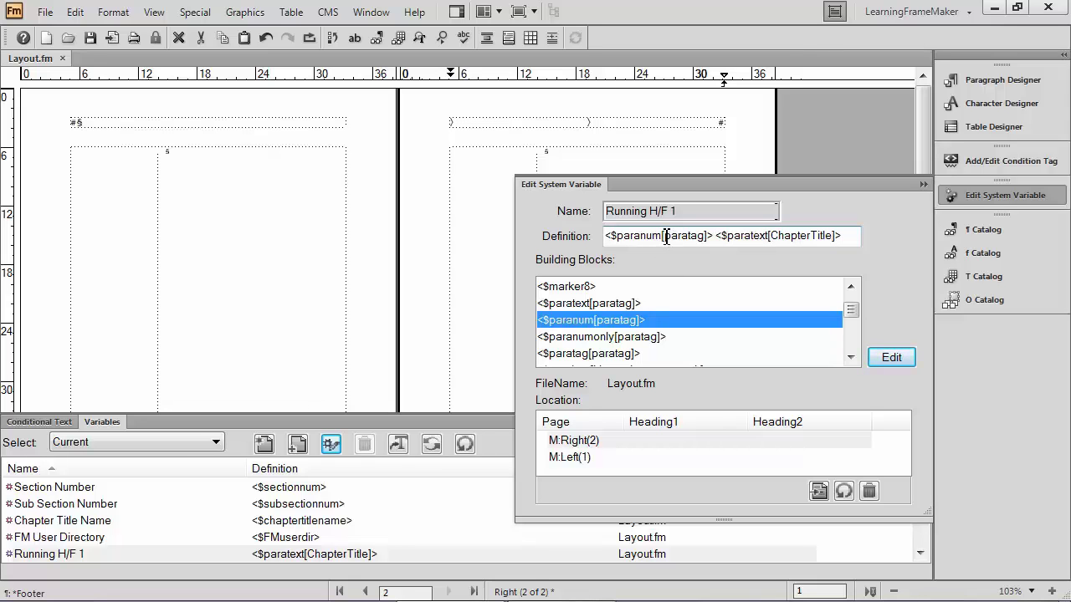
{"action": "left_click_drag", "start_coordinate": [666, 237], "coordinate": [704, 237]}
{"action": "type", "text": "ChapterT"}
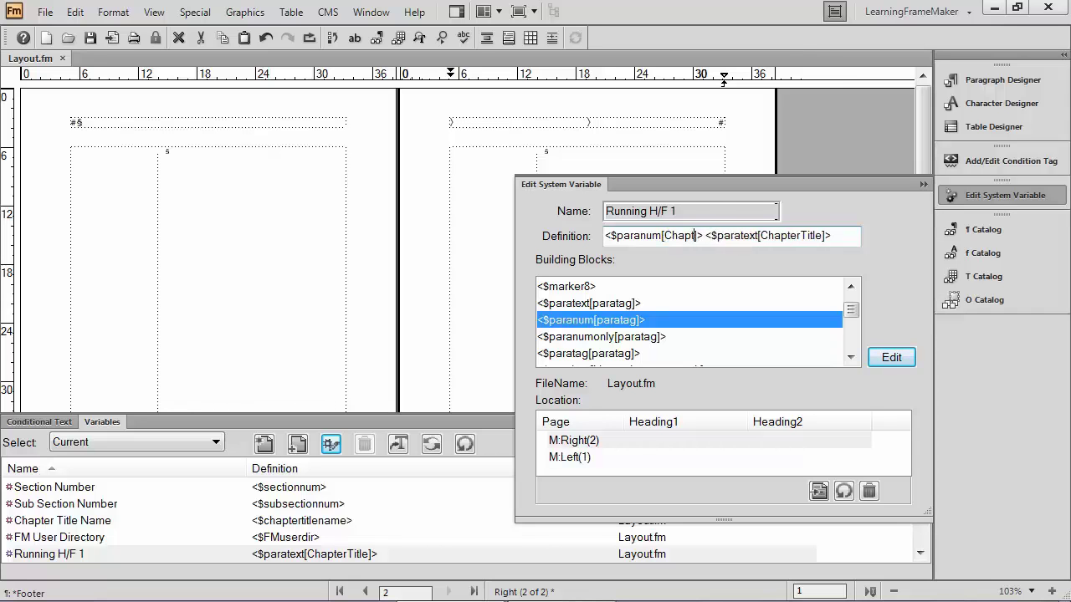
{"action": "type", "text": "it"}
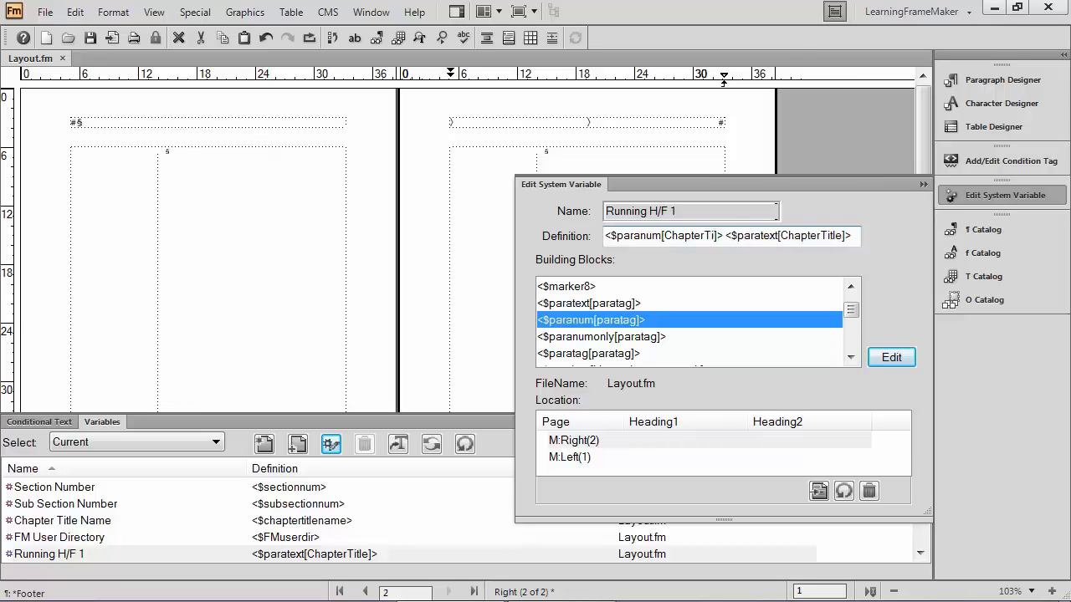
{"action": "type", "text": "le"}
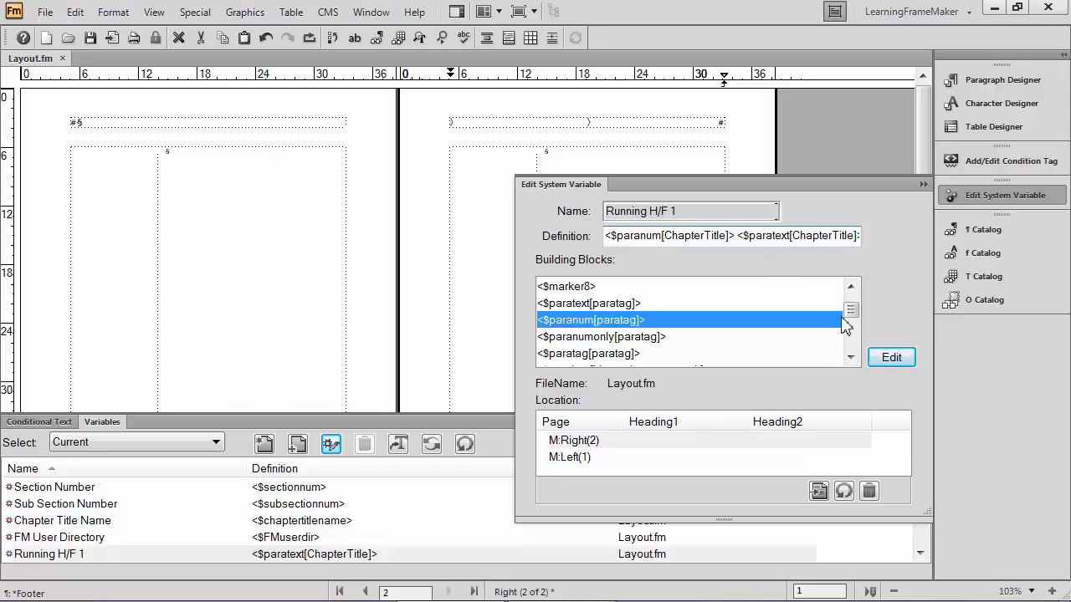
{"action": "left_click", "coordinate": [891, 357]}
Close the variable editor and update the Footer paragraph format to 12 pt EmphasisColor throughout
{"action": "left_click", "coordinate": [953, 198]}
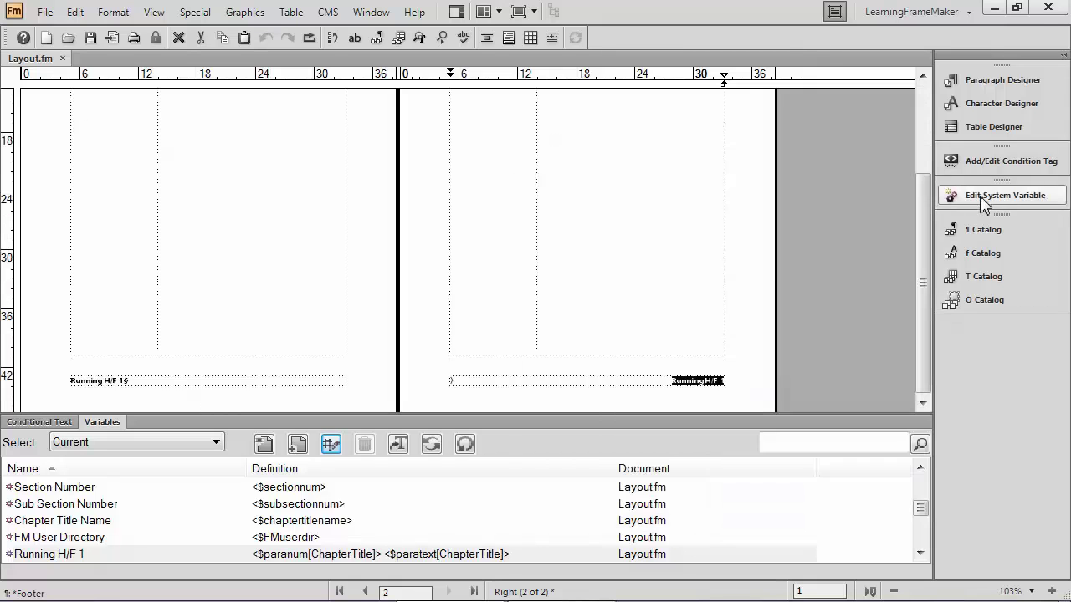
{"action": "double_click", "coordinate": [103, 422]}
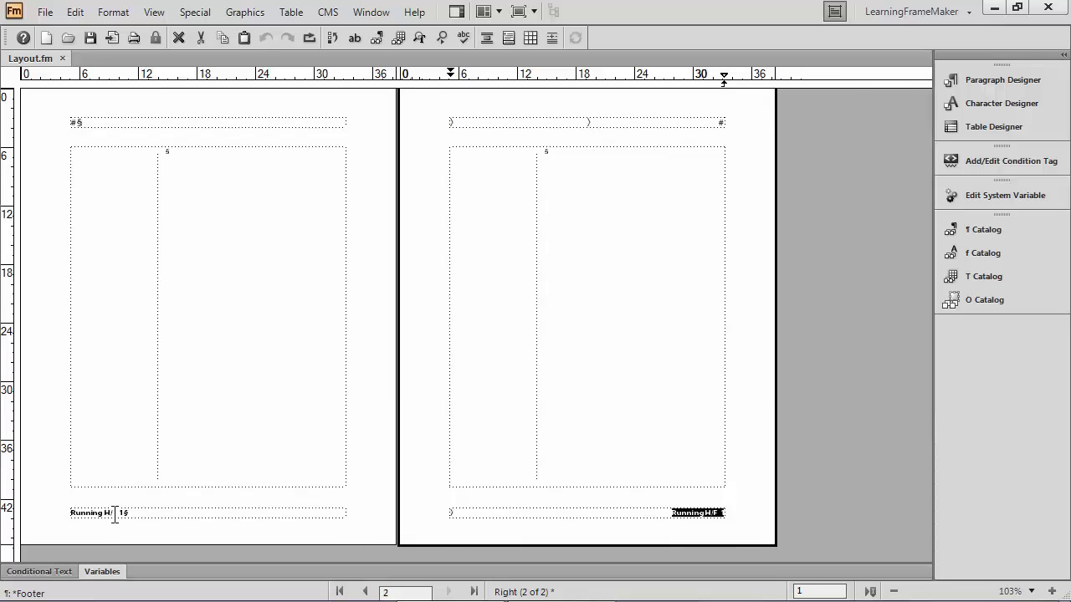
{"action": "left_click", "coordinate": [995, 81]}
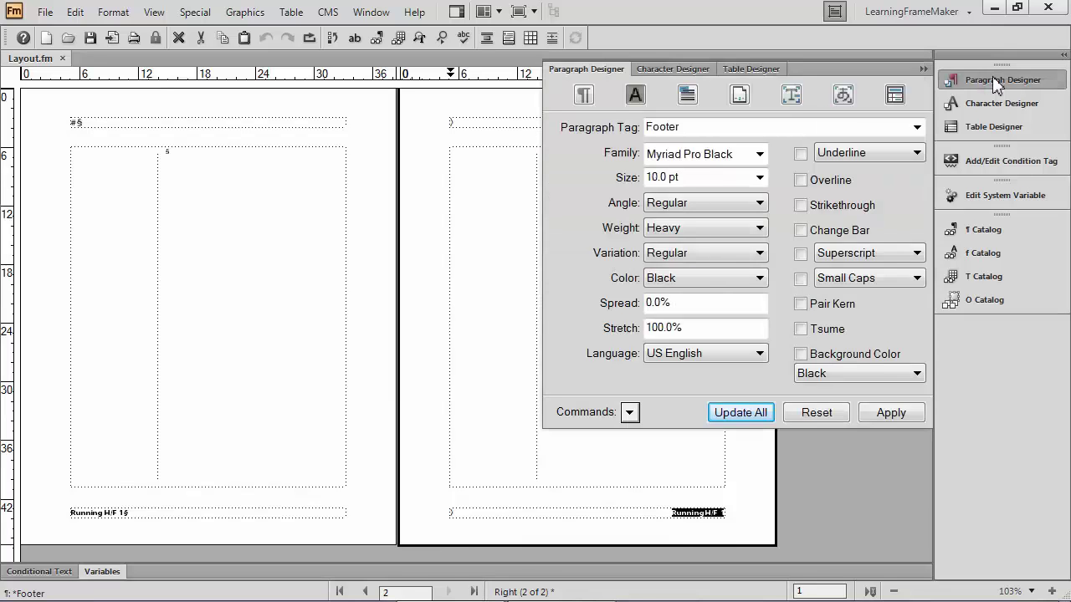
{"action": "left_click", "coordinate": [671, 278]}
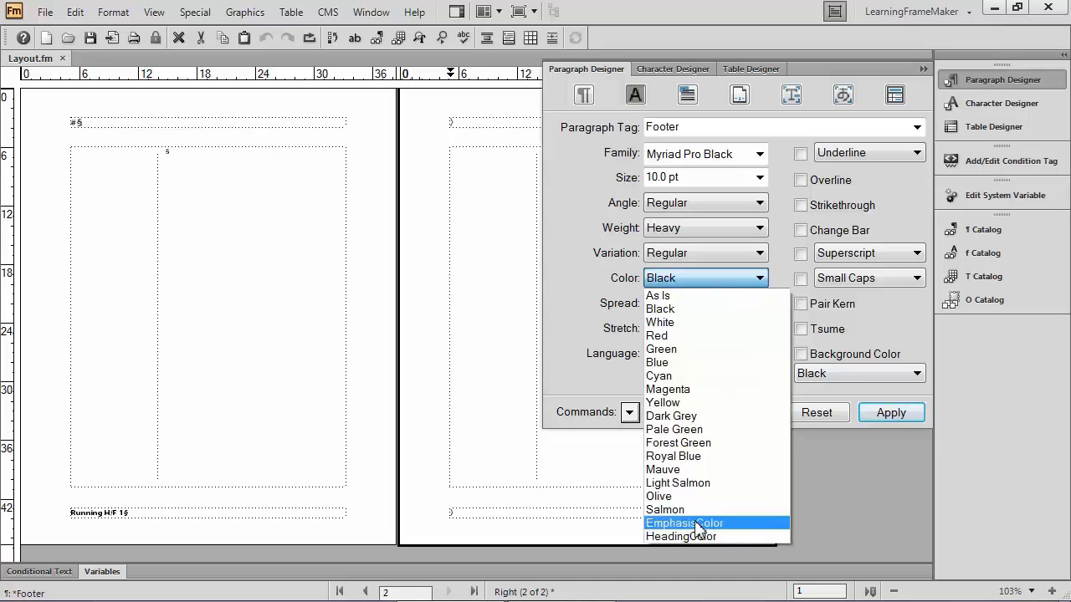
{"action": "left_click", "coordinate": [694, 521]}
{"action": "triple_click", "coordinate": [680, 177]}
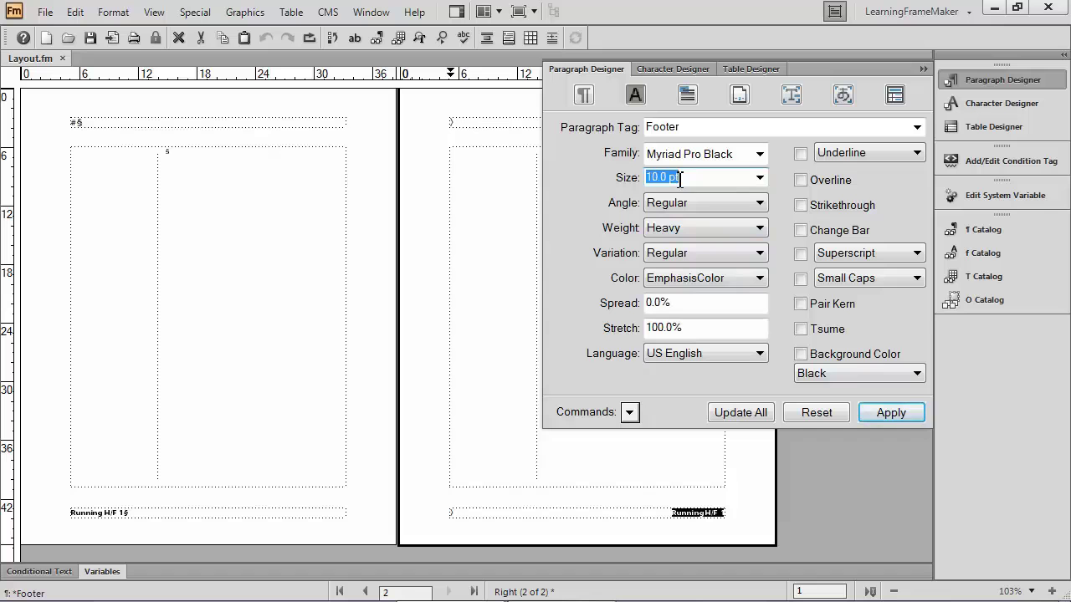
{"action": "type", "text": "12"}
{"action": "left_click", "coordinate": [741, 413]}
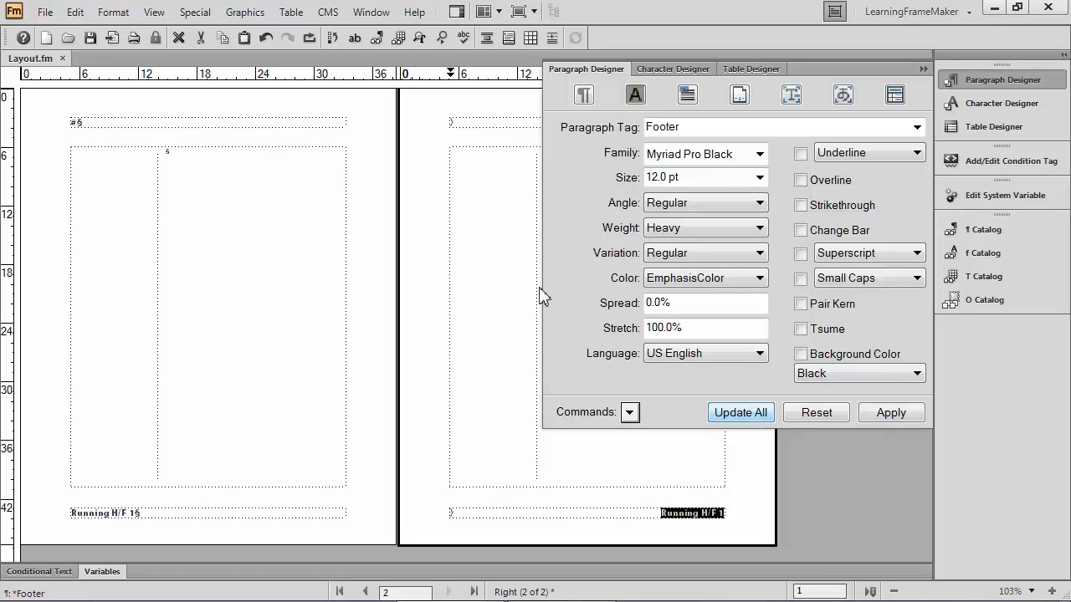
{"action": "left_click", "coordinate": [968, 80]}
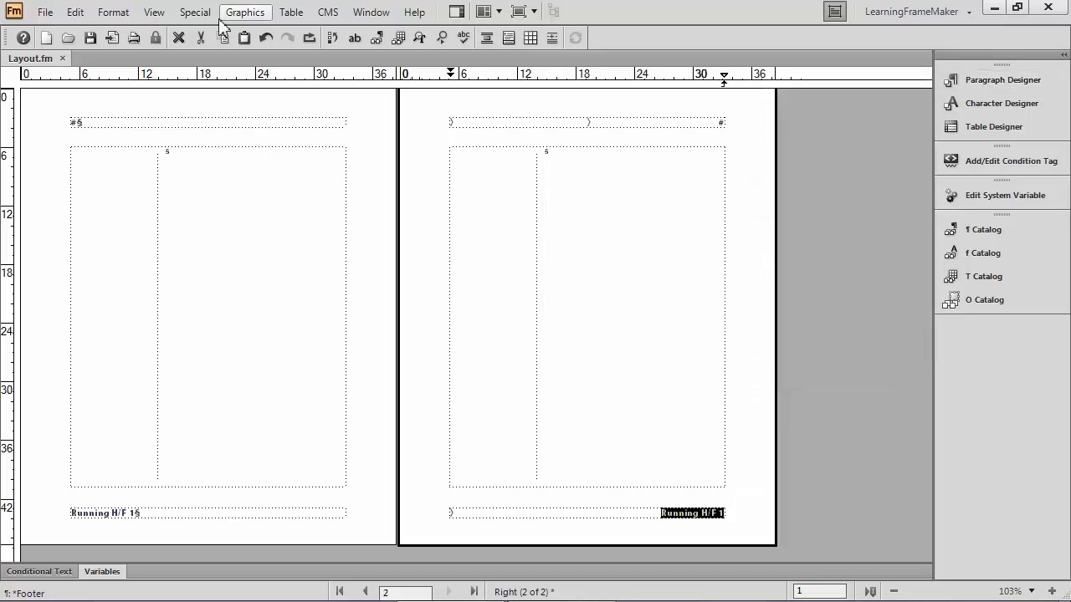
{"action": "left_click", "coordinate": [154, 12]}
Switch to body pages and check that footers read 'Chapter 1: Planning for Commercial Printing'
{"action": "left_click", "coordinate": [173, 262]}
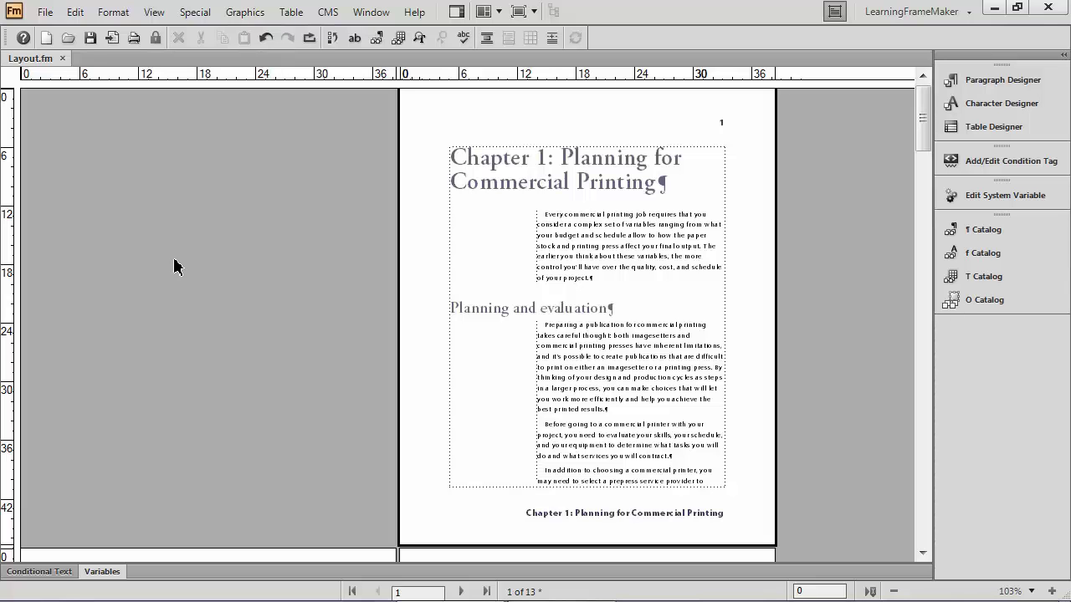
{"action": "scroll", "coordinate": [25, 349], "scroll_direction": "down", "scroll_amount": 4}
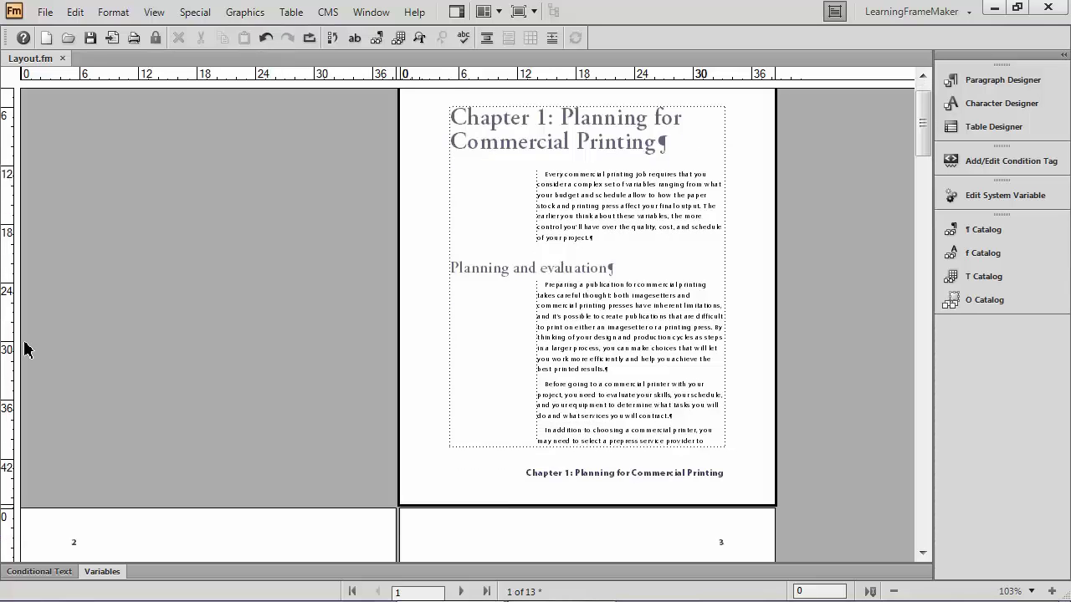
{"action": "scroll", "coordinate": [26, 350], "scroll_direction": "down", "scroll_amount": 3}
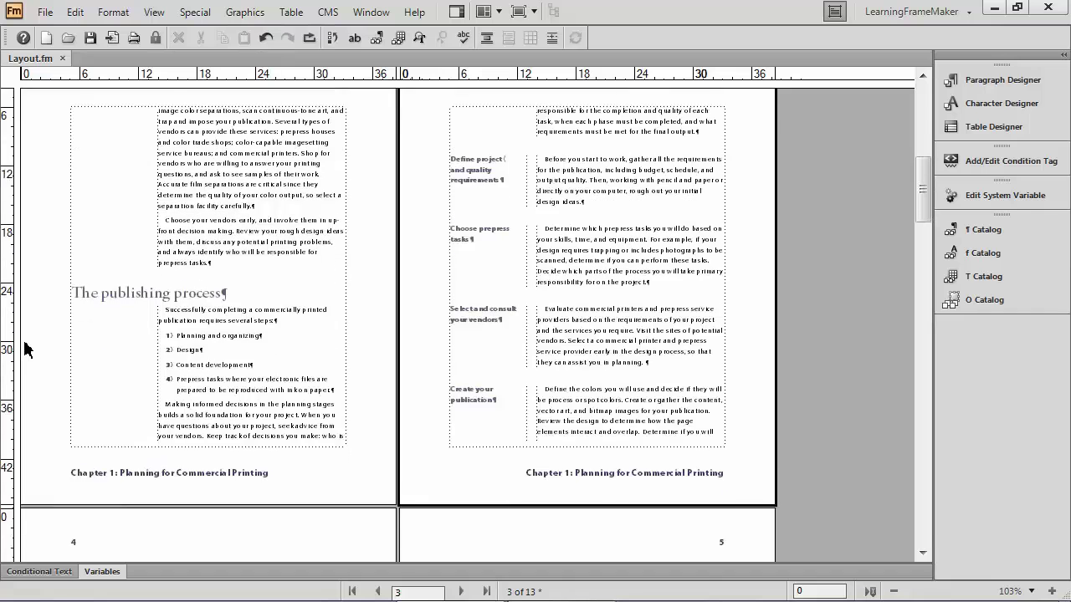
{"action": "scroll", "coordinate": [26, 349], "scroll_direction": "up", "scroll_amount": 7}
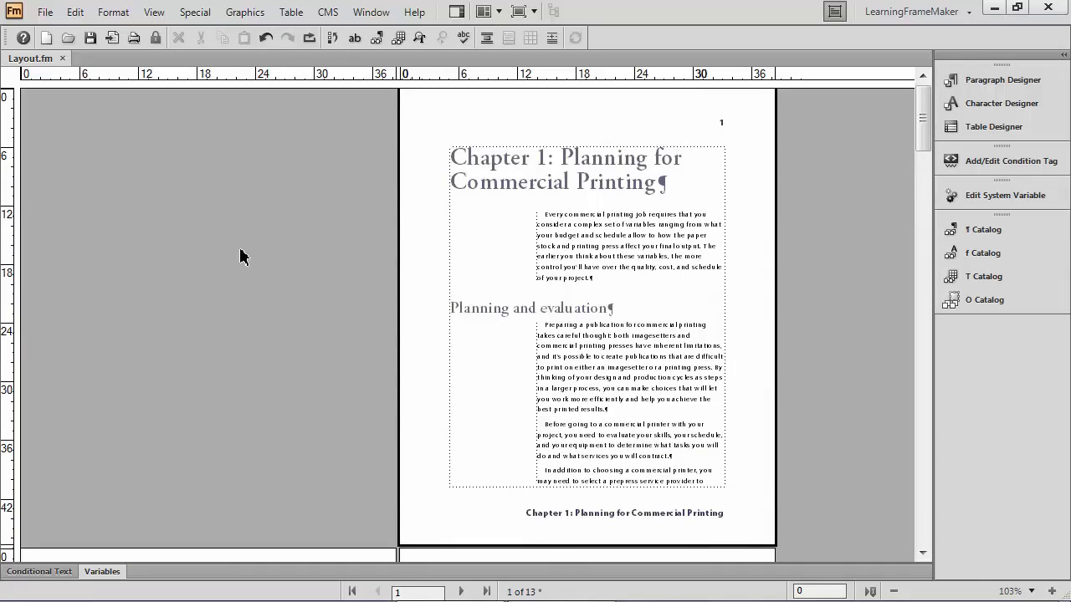
Replace 'Commercial' with 'Color' in the chapter title, refresh, and confirm the footers updated
{"action": "double_click", "coordinate": [512, 185]}
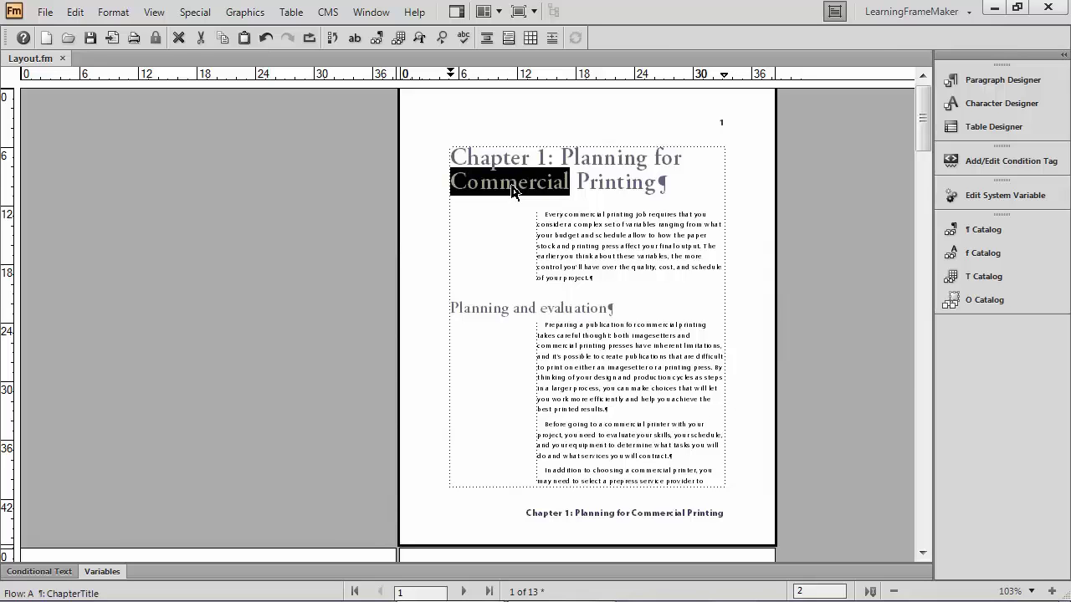
{"action": "type", "text": "Colo"}
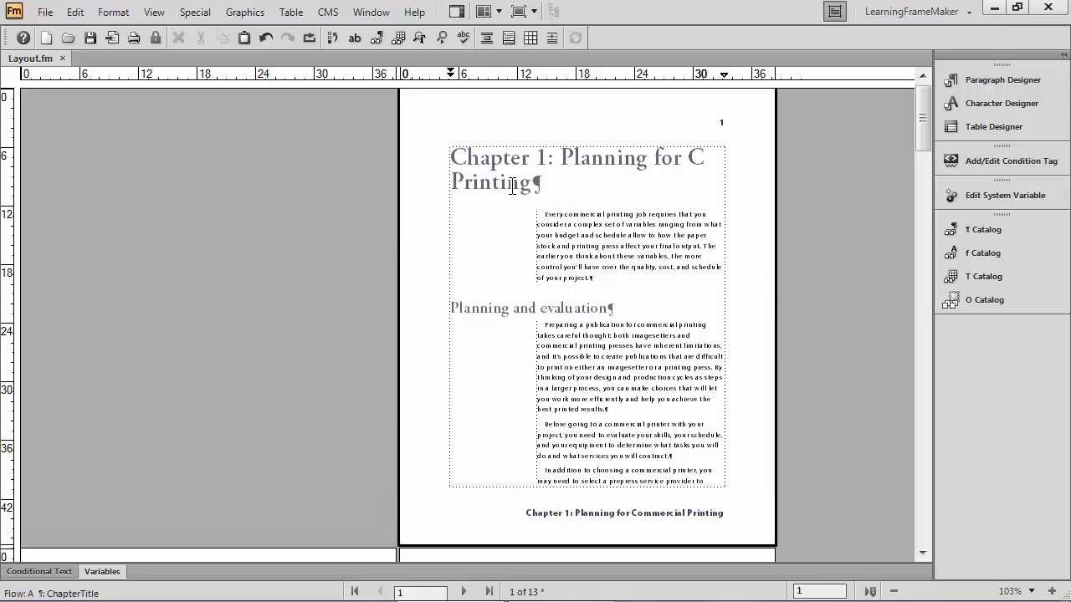
{"action": "type", "text": "r"}
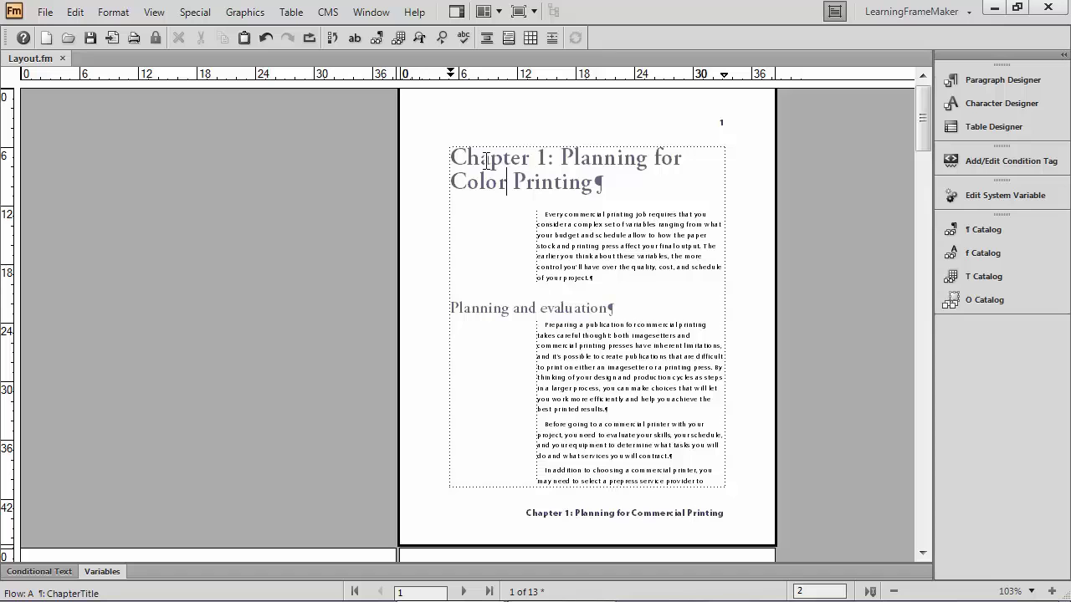
{"action": "left_click", "coordinate": [373, 13]}
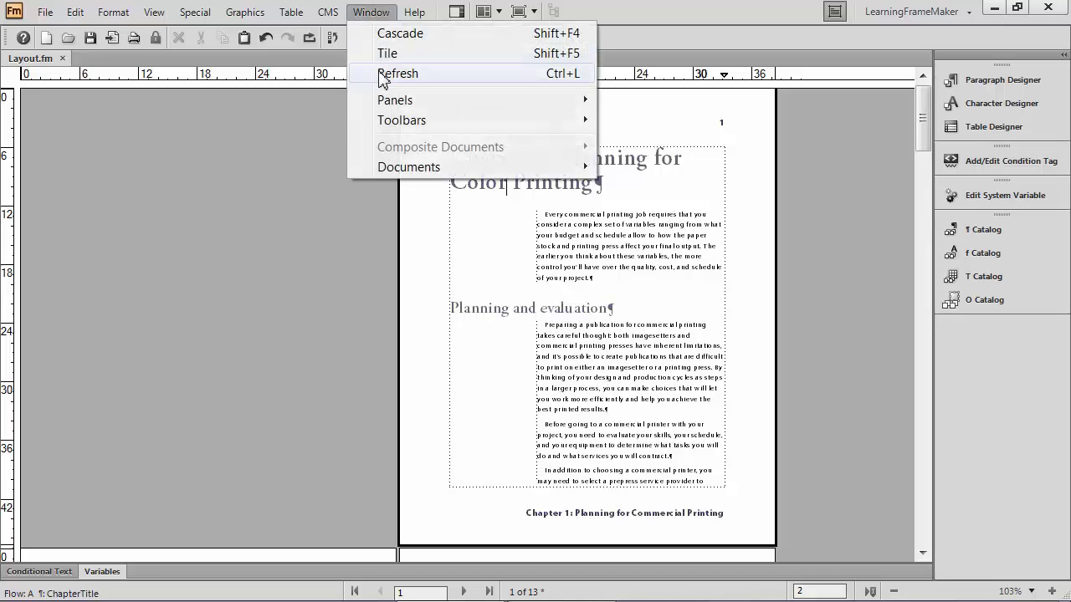
{"action": "left_click", "coordinate": [393, 73]}
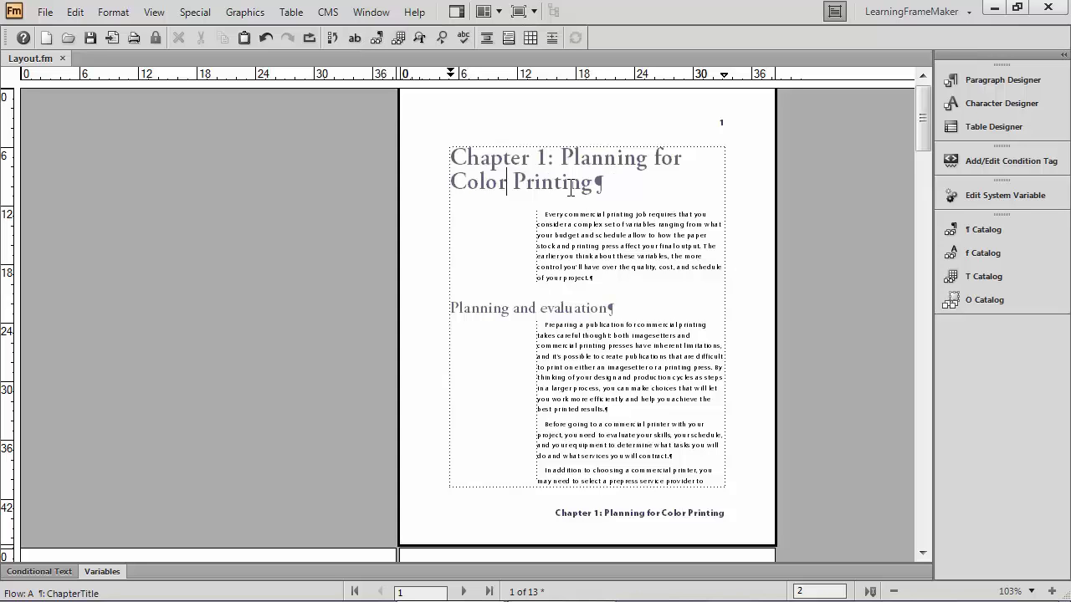
{"action": "scroll", "coordinate": [651, 523], "scroll_direction": "down", "scroll_amount": 5}
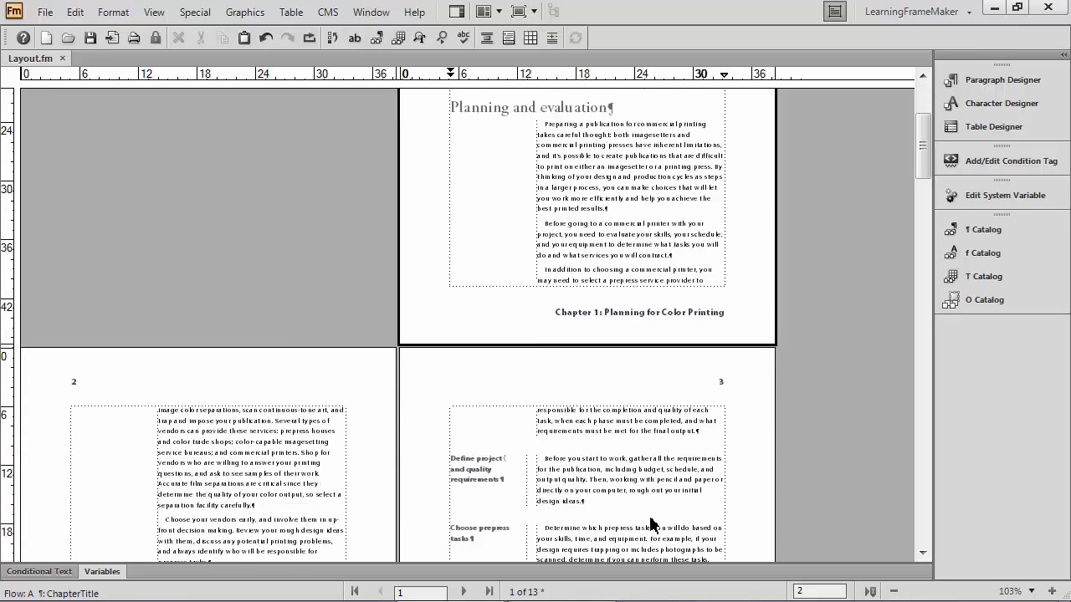
{"action": "scroll", "coordinate": [650, 523], "scroll_direction": "down", "scroll_amount": 15}
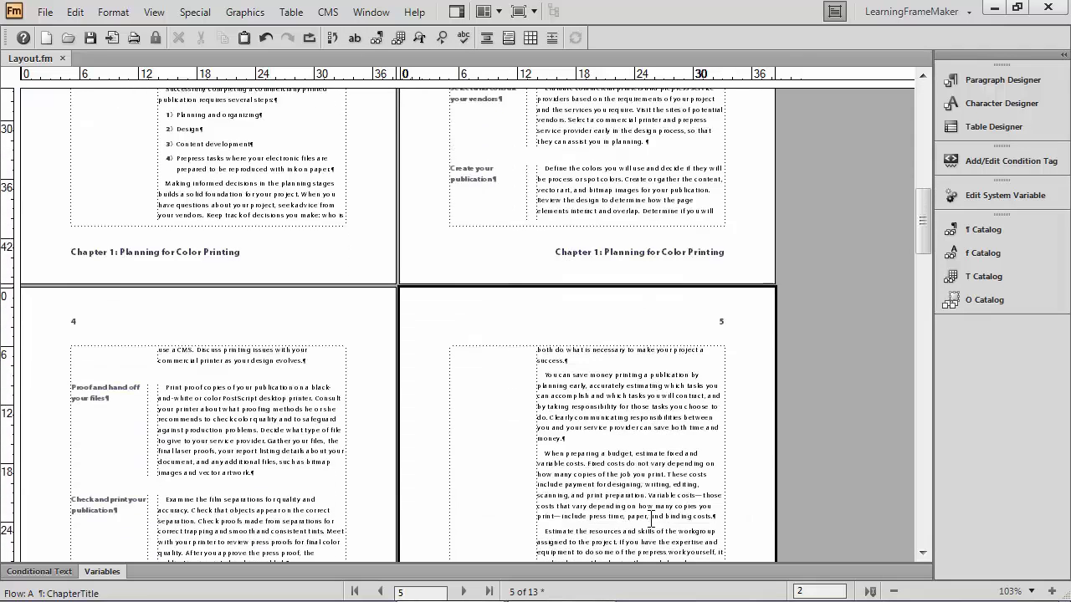
{"action": "scroll", "coordinate": [650, 519], "scroll_direction": "down", "scroll_amount": 5}
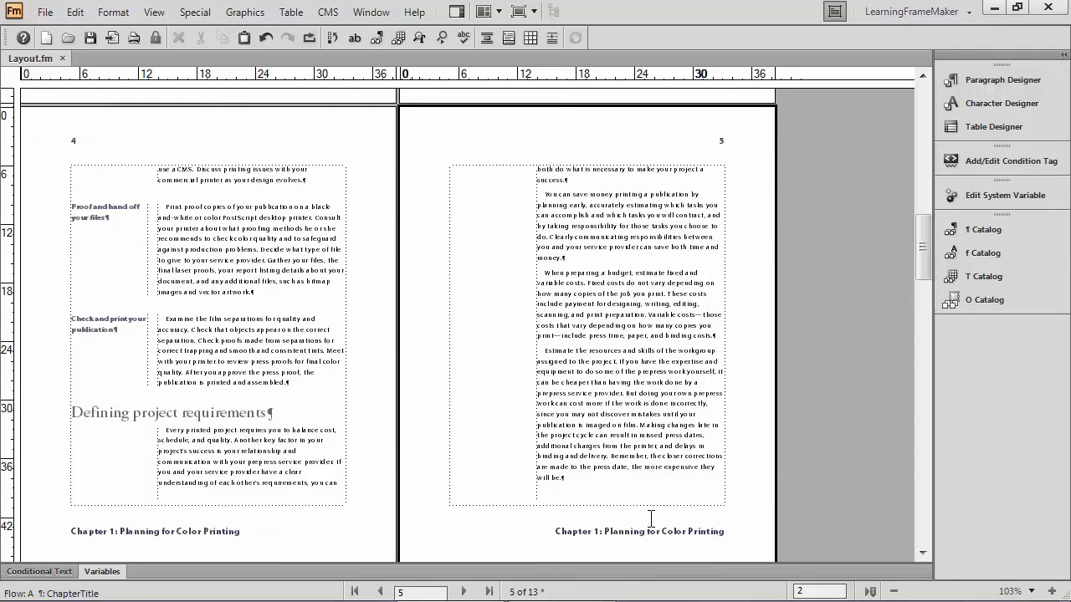